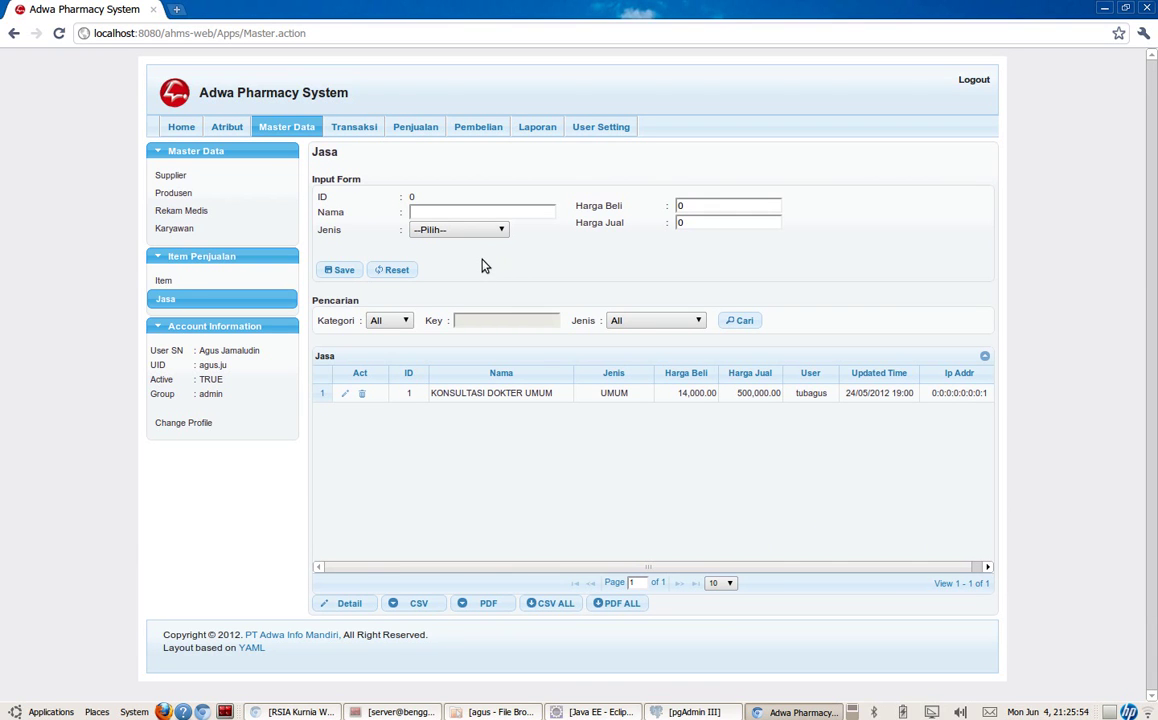
# - Try to save the service input form with Nama and Jenis left empty
pyautogui.click(510, 393)
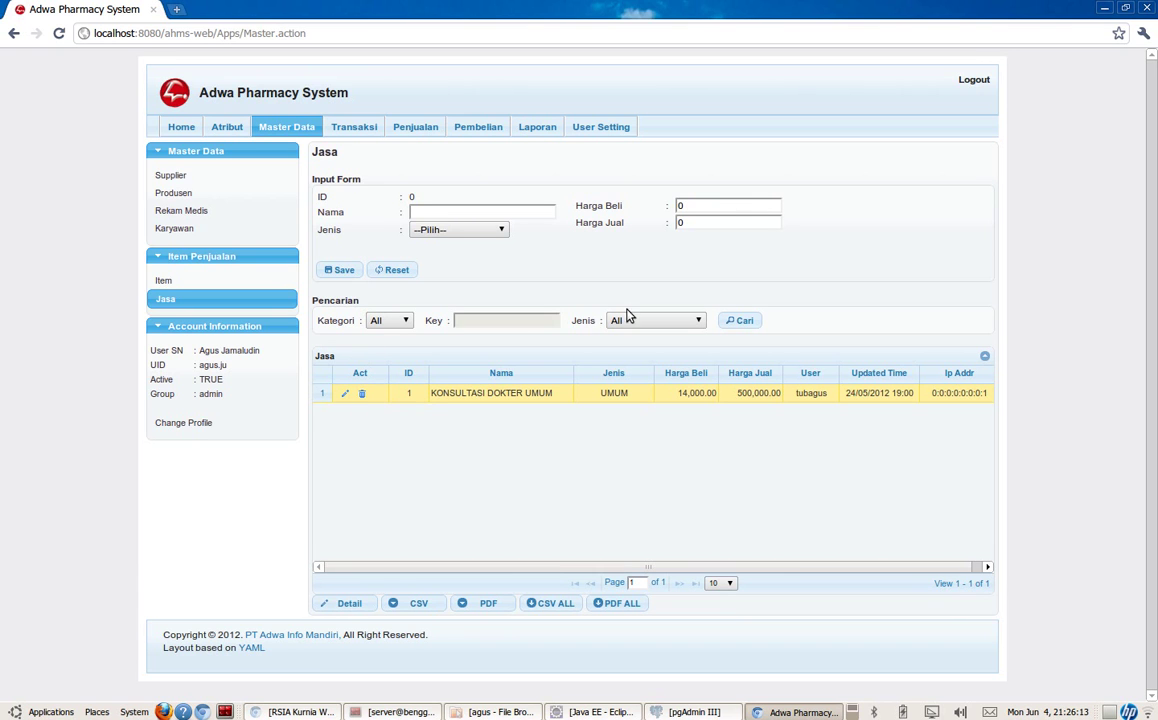
pyautogui.click(493, 212)
pyautogui.click(471, 257)
pyautogui.click(342, 270)
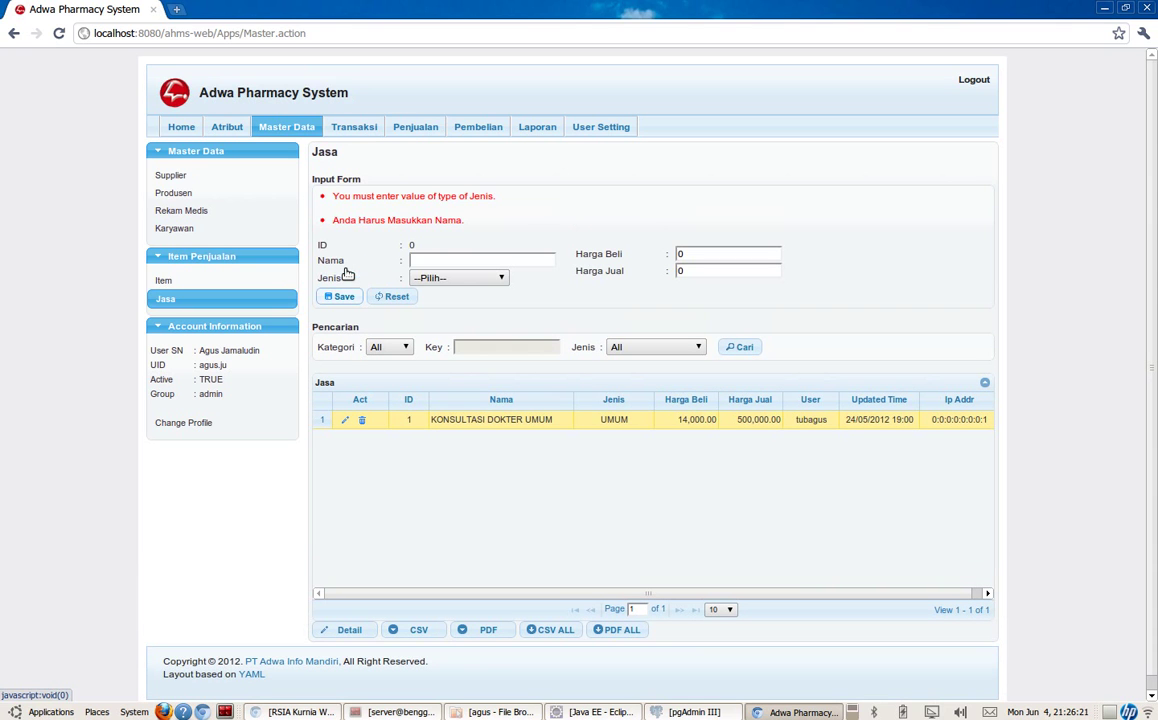
# - Review the validation messages about the required Jenis and Nama fields, and reset the input form
pyautogui.moveTo(312, 185); pyautogui.dragTo(440, 203)
pyautogui.click(481, 210)
pyautogui.doubleClick(481, 198)
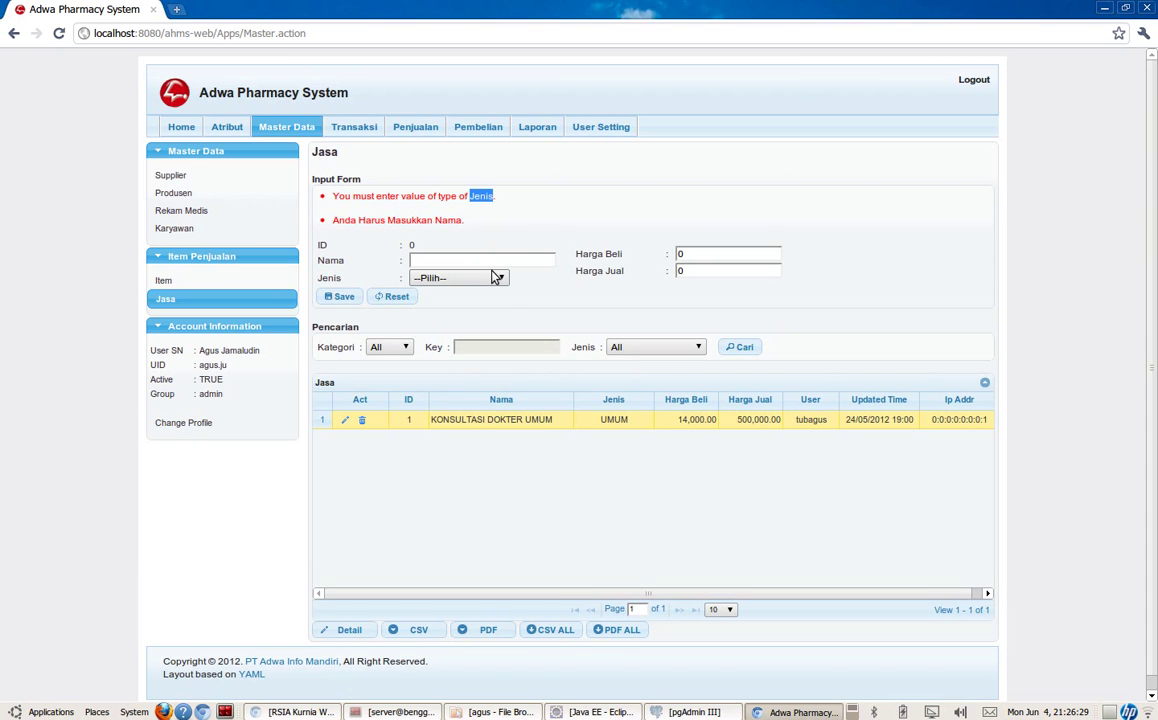
pyautogui.click(488, 278)
pyautogui.click(488, 278)
pyautogui.click(449, 222)
pyautogui.doubleClick(449, 222)
pyautogui.click(483, 256)
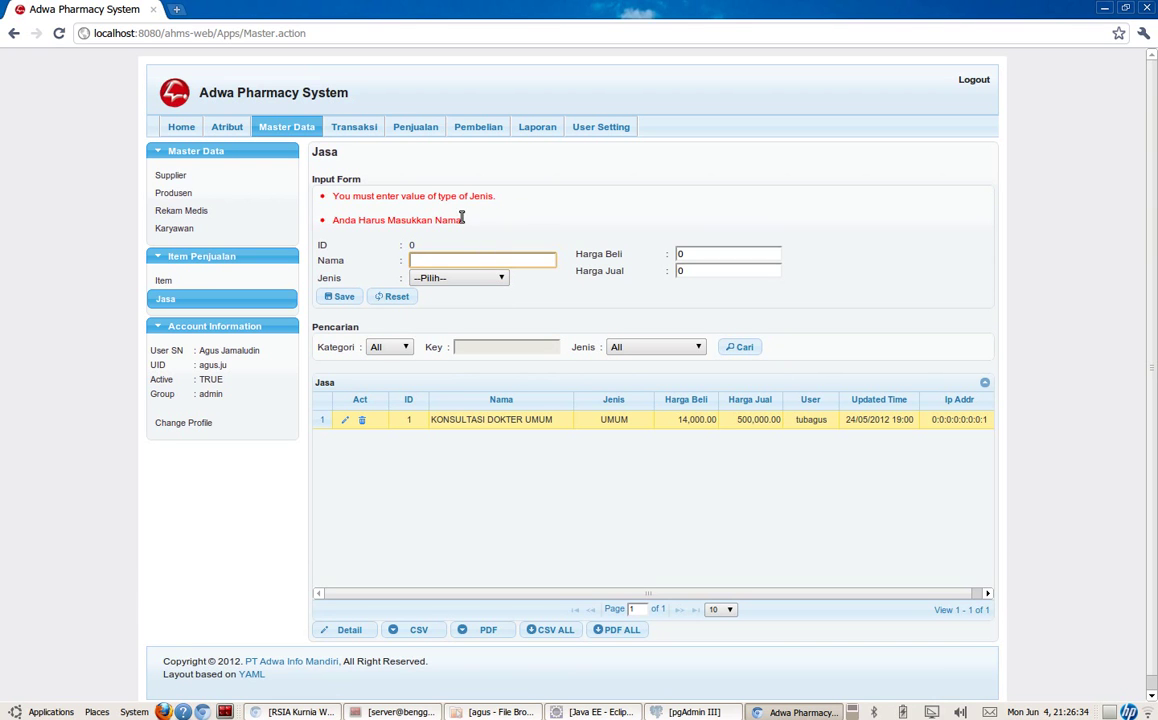
pyautogui.click(390, 296)
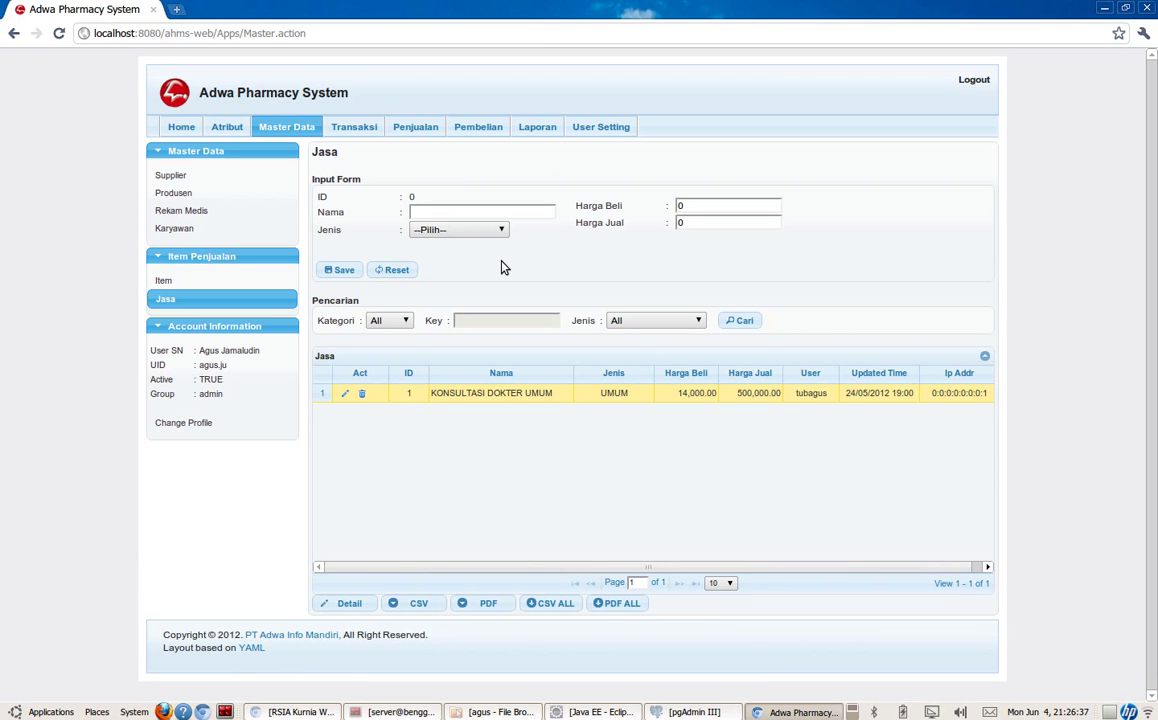
# - Enter the new service's name as "konsultasi dokter gigi" and set its Jenis to UMUM
pyautogui.click(459, 211)
pyautogui.write('kons')
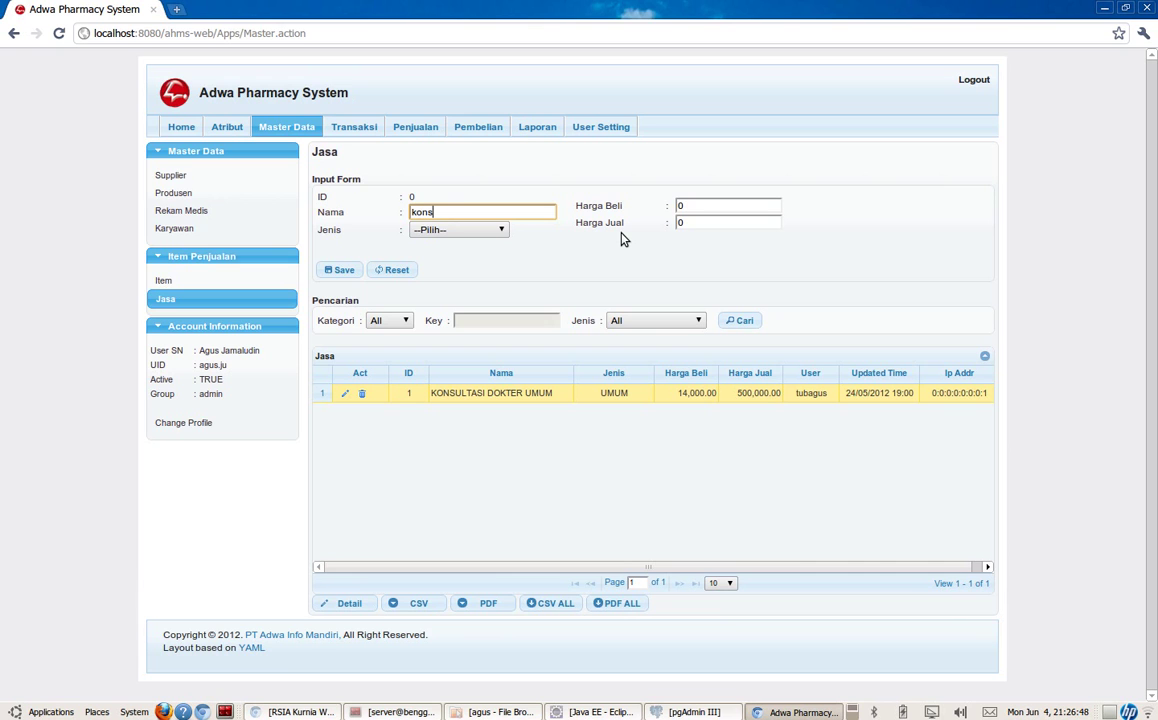
pyautogui.write('ultasi dokter gigi')
pyautogui.click(493, 231)
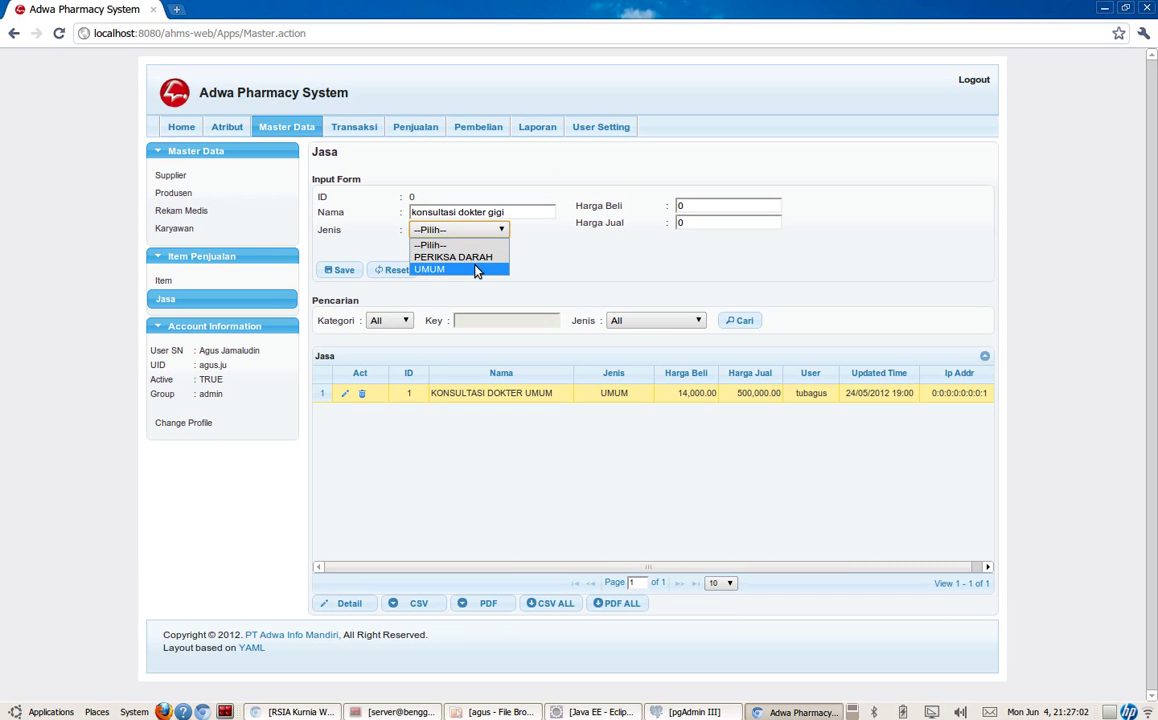
pyautogui.click(477, 270)
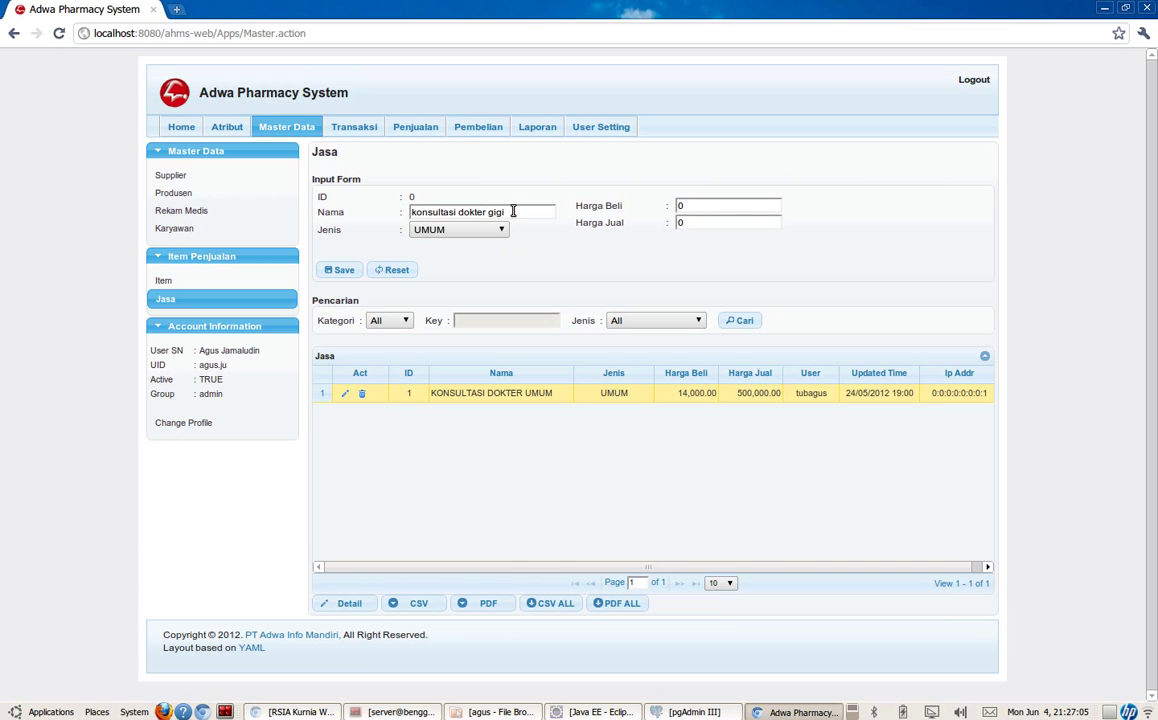
# - Set Harga Beli to 80000 and Harga Jual to 100000, and save the new service
pyautogui.click(713, 205)
pyautogui.click(718, 205)
pyautogui.moveTo(718, 205); pyautogui.dragTo(641, 196)
pyautogui.write('80000')
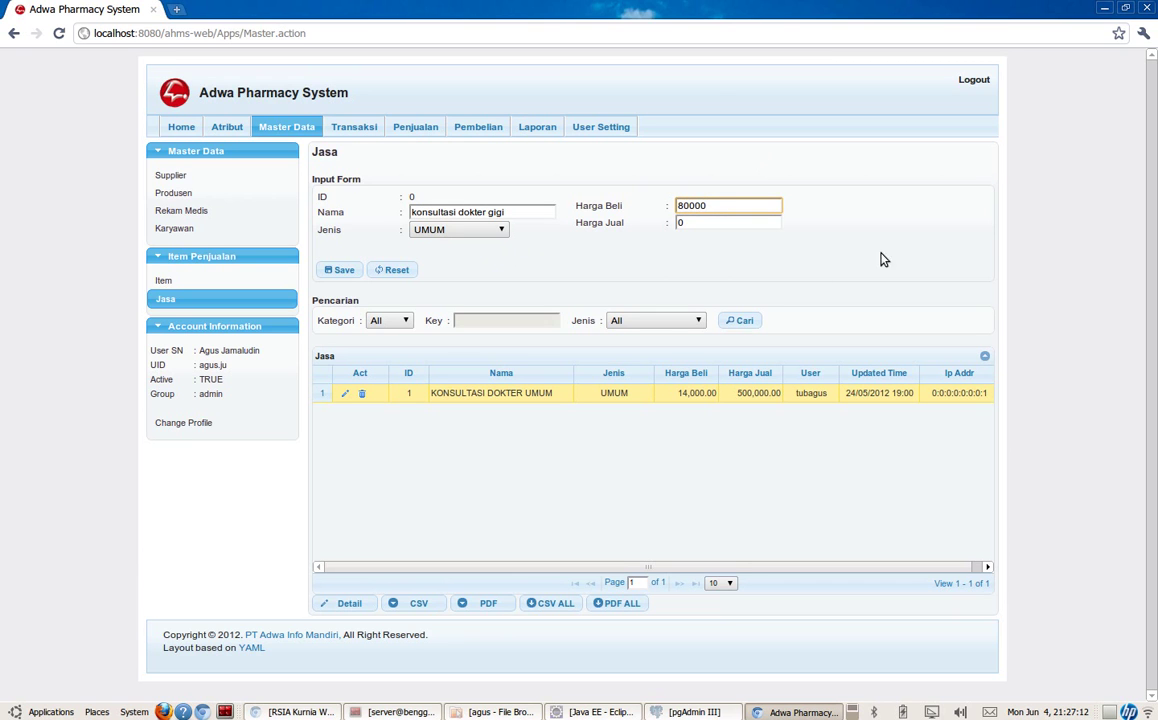
pyautogui.doubleClick(726, 222)
pyautogui.write('100000')
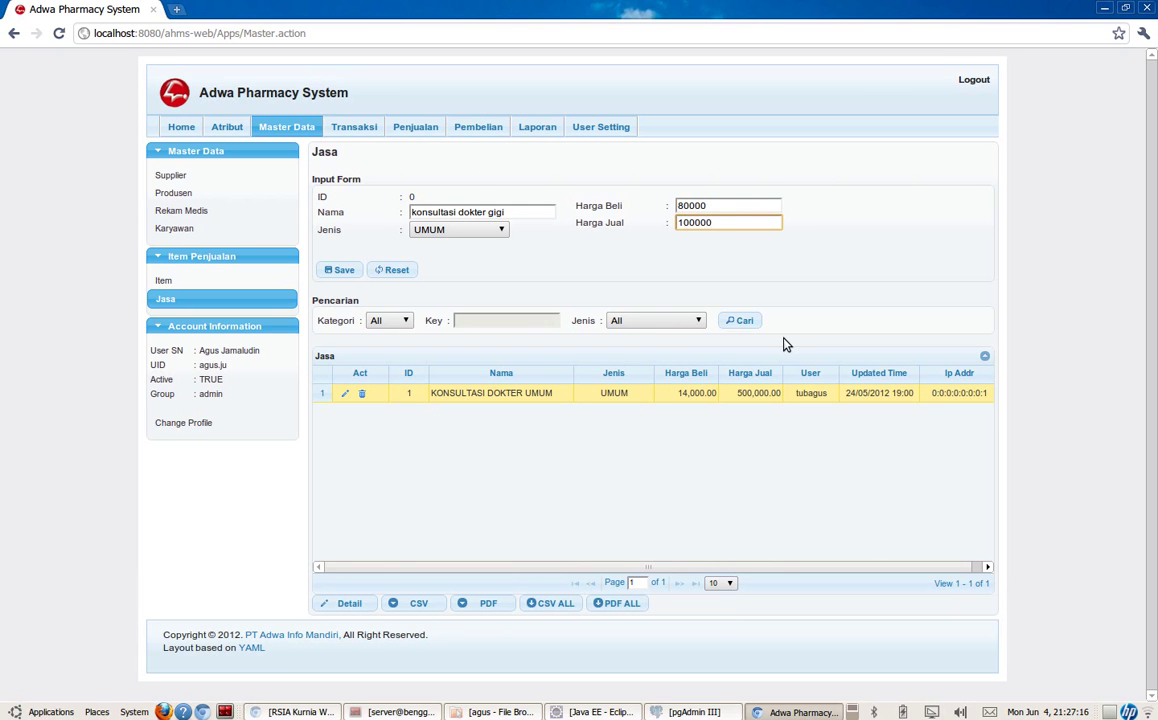
pyautogui.click(339, 271)
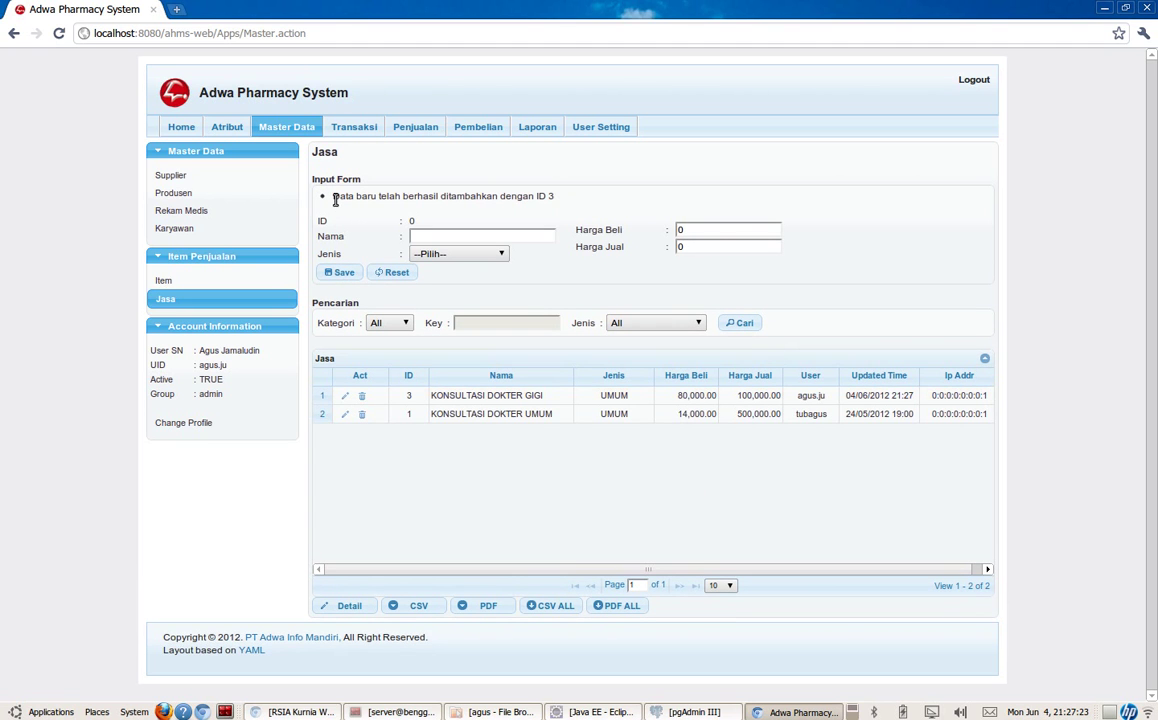
# - Check the save message and the new KONSULTASI DOKTER GIGI row in the Jasa table, and reset the form
pyautogui.moveTo(333, 196); pyautogui.dragTo(556, 196)
pyautogui.click(565, 198)
pyautogui.click(439, 395)
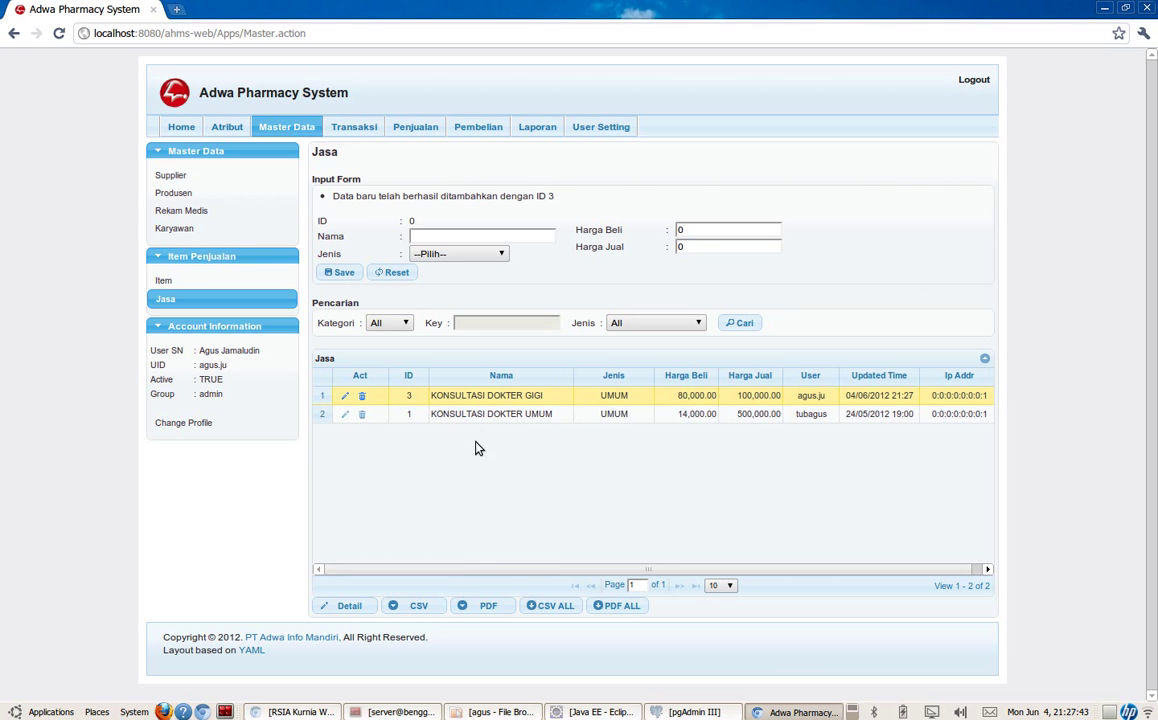
pyautogui.click(396, 273)
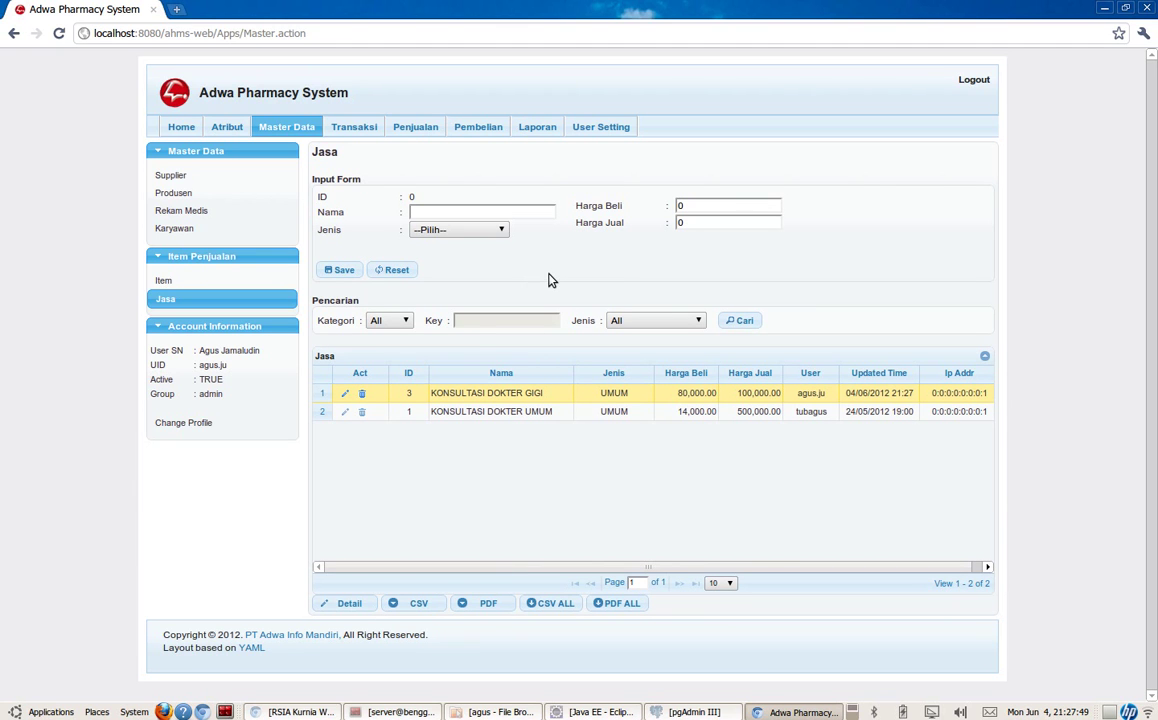
# - Load the KONSULTASI DOKTER GIGI and KONSULTASI DOKTER UMUM records into the input form from their table rows, and reset the form
pyautogui.click(494, 408)
pyautogui.click(494, 394)
pyautogui.click(489, 408)
pyautogui.click(492, 396)
pyautogui.click(500, 409)
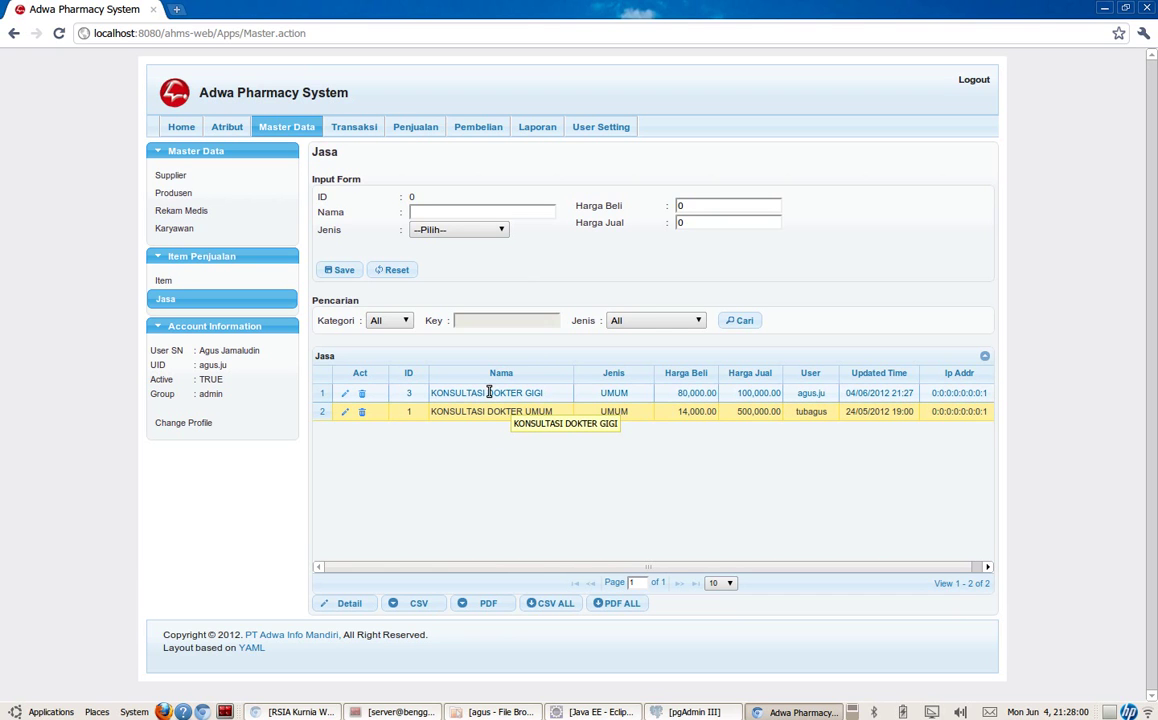
pyautogui.click(482, 394)
pyautogui.click(478, 409)
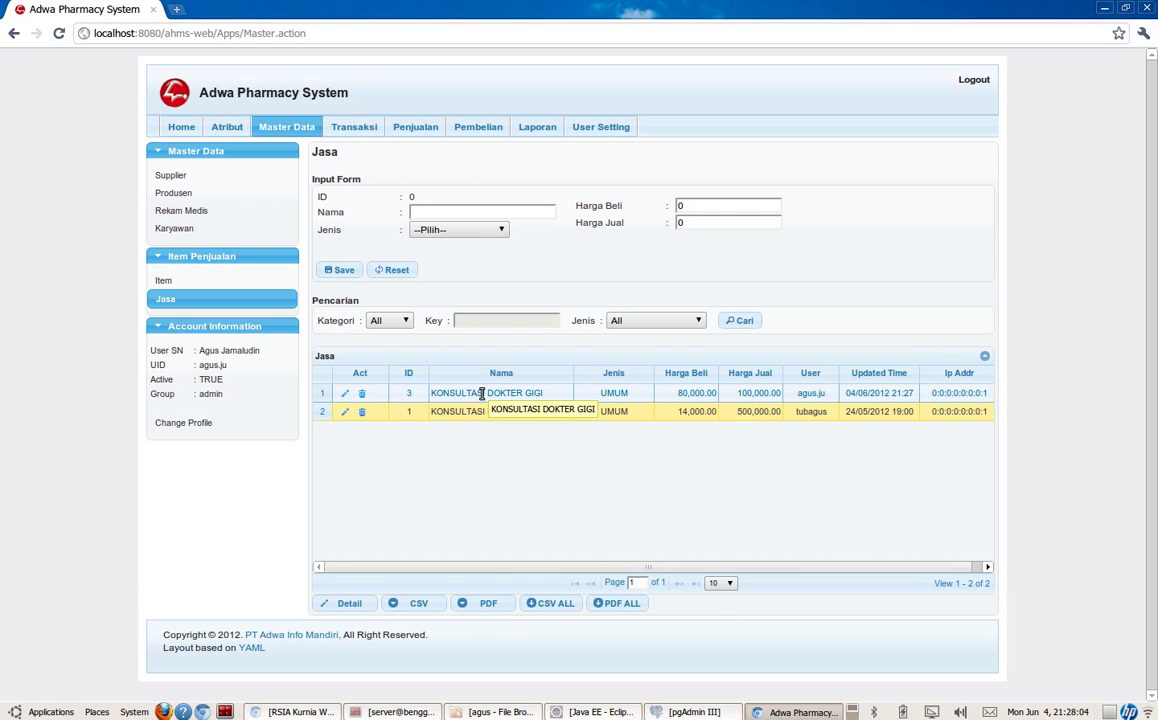
pyautogui.doubleClick(482, 394)
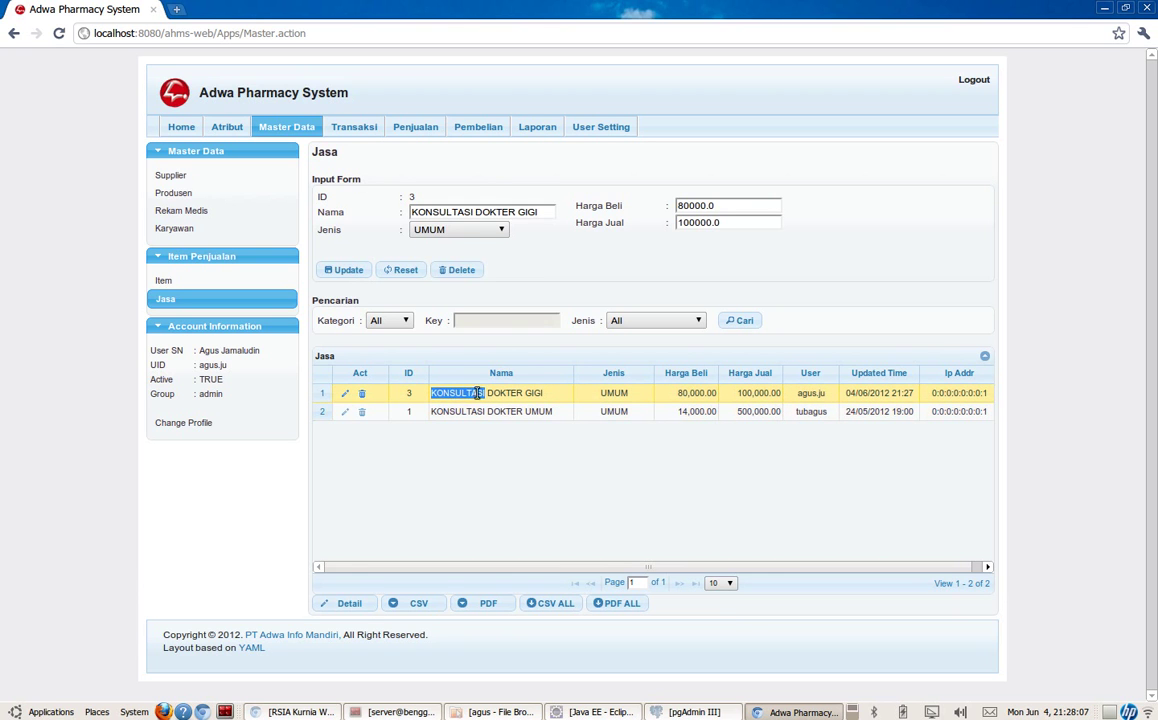
pyautogui.doubleClick(458, 411)
pyautogui.click(406, 270)
# - Show the details of the KONSULTASI DOKTER GIGI record in the input form, and reset the form
pyautogui.click(445, 412)
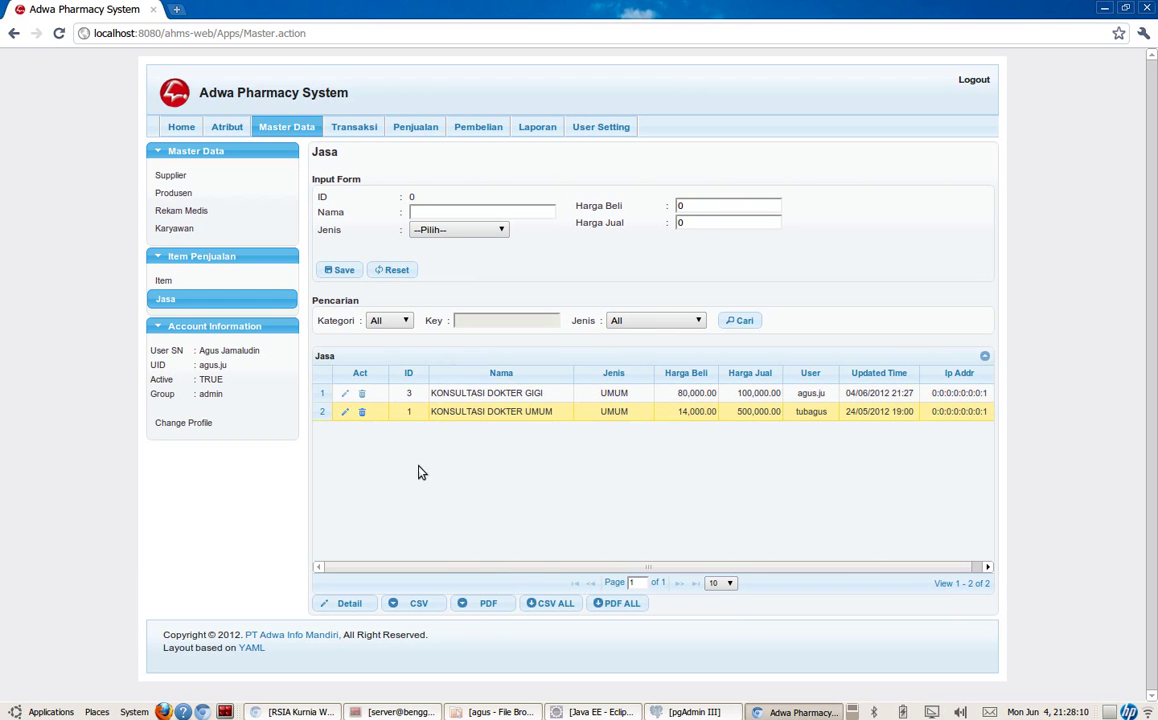
pyautogui.click(444, 393)
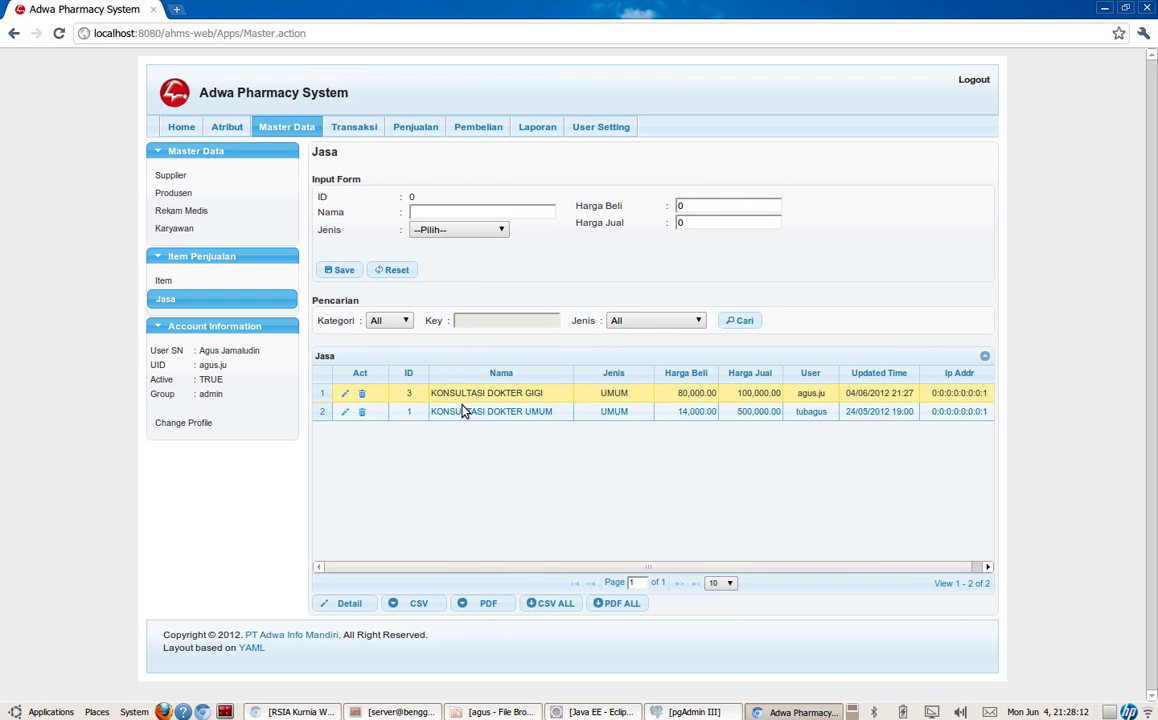
pyautogui.click(350, 604)
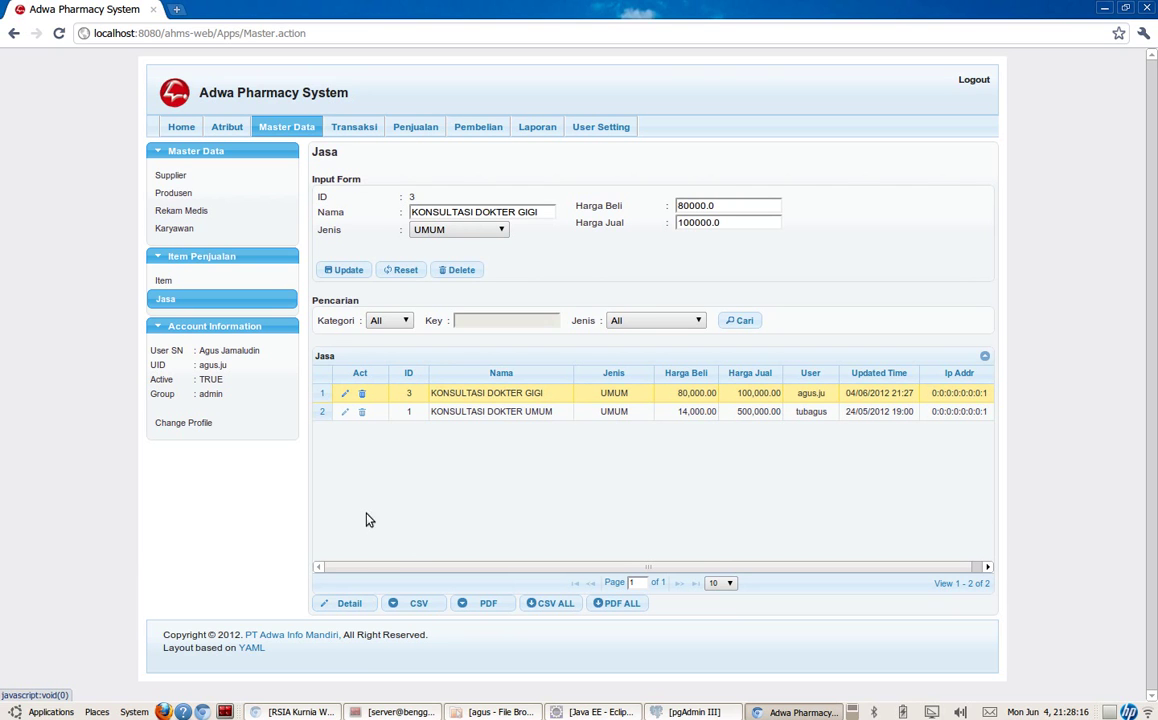
pyautogui.click(401, 270)
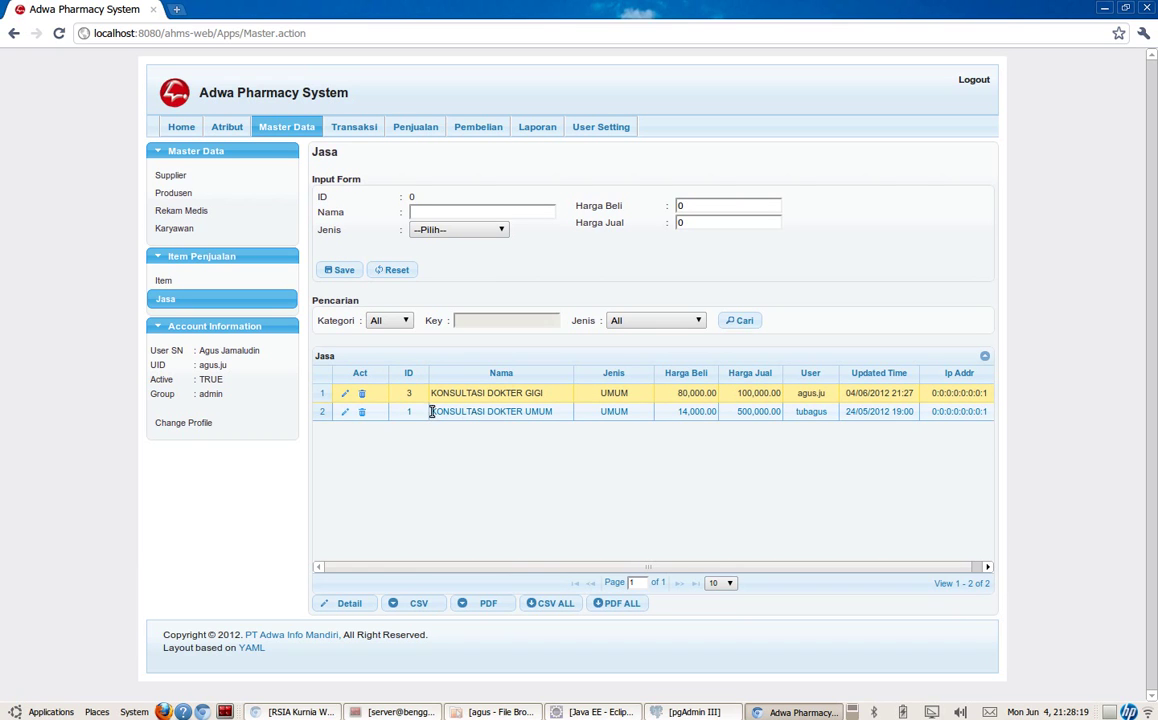
# - Open the KONSULTASI DOKTER GIGI record for editing and change its name to "KONSULTASI kehamilan"
pyautogui.click(345, 395)
pyautogui.click(345, 409)
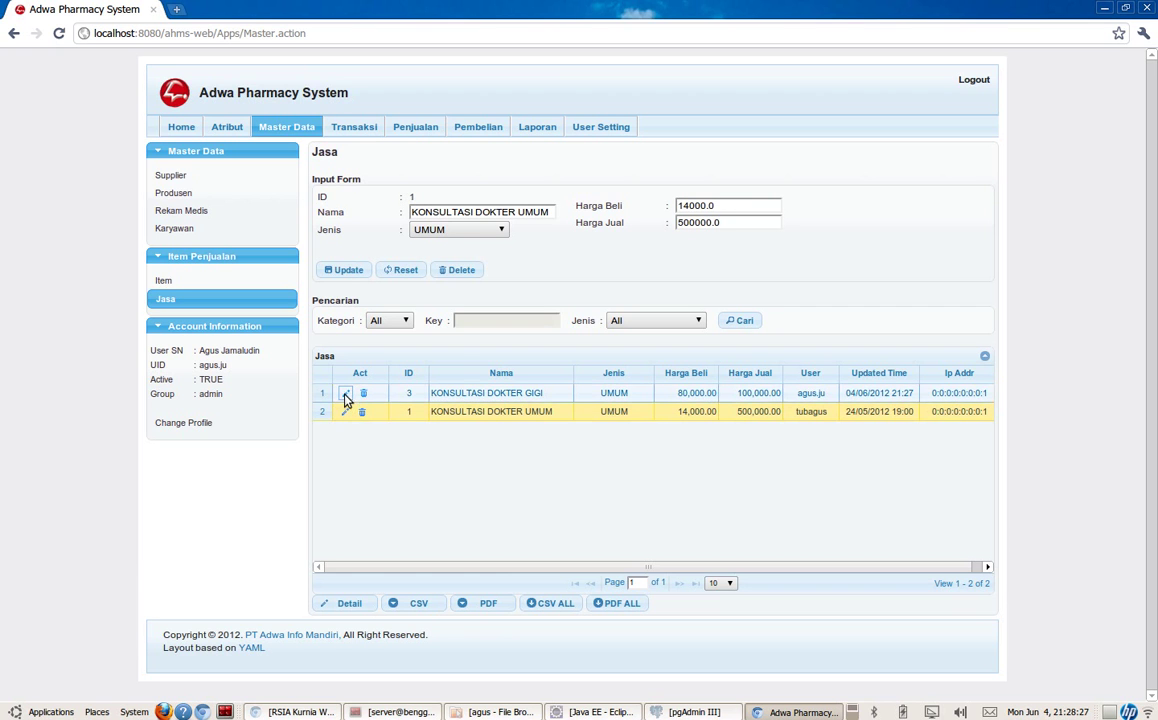
pyautogui.click(345, 394)
pyautogui.click(345, 410)
pyautogui.click(345, 394)
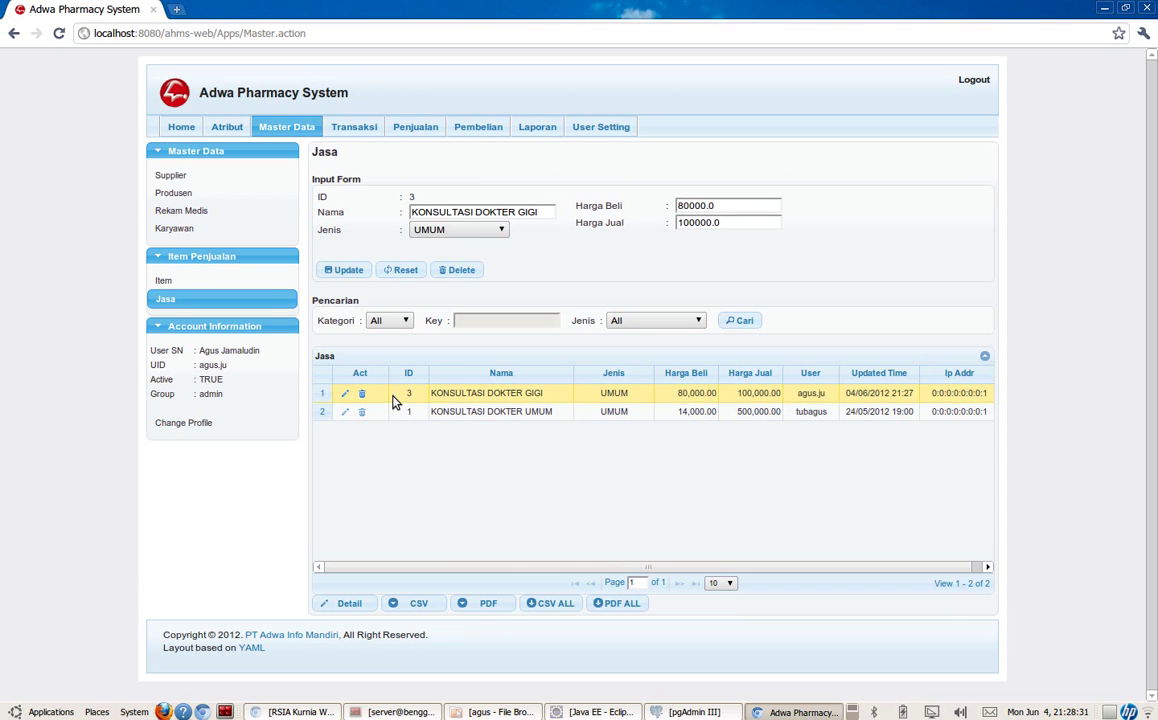
pyautogui.click(340, 394)
pyautogui.click(497, 212)
pyautogui.moveTo(548, 213); pyautogui.dragTo(475, 212)
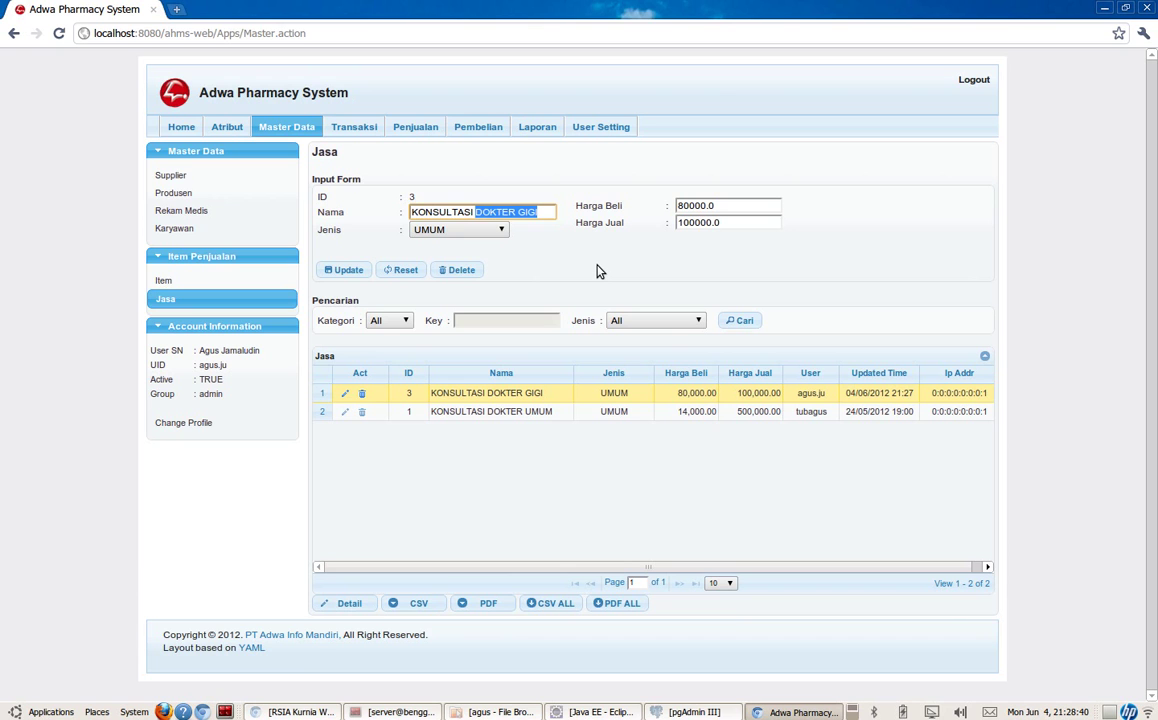
pyautogui.write('kehamilan')
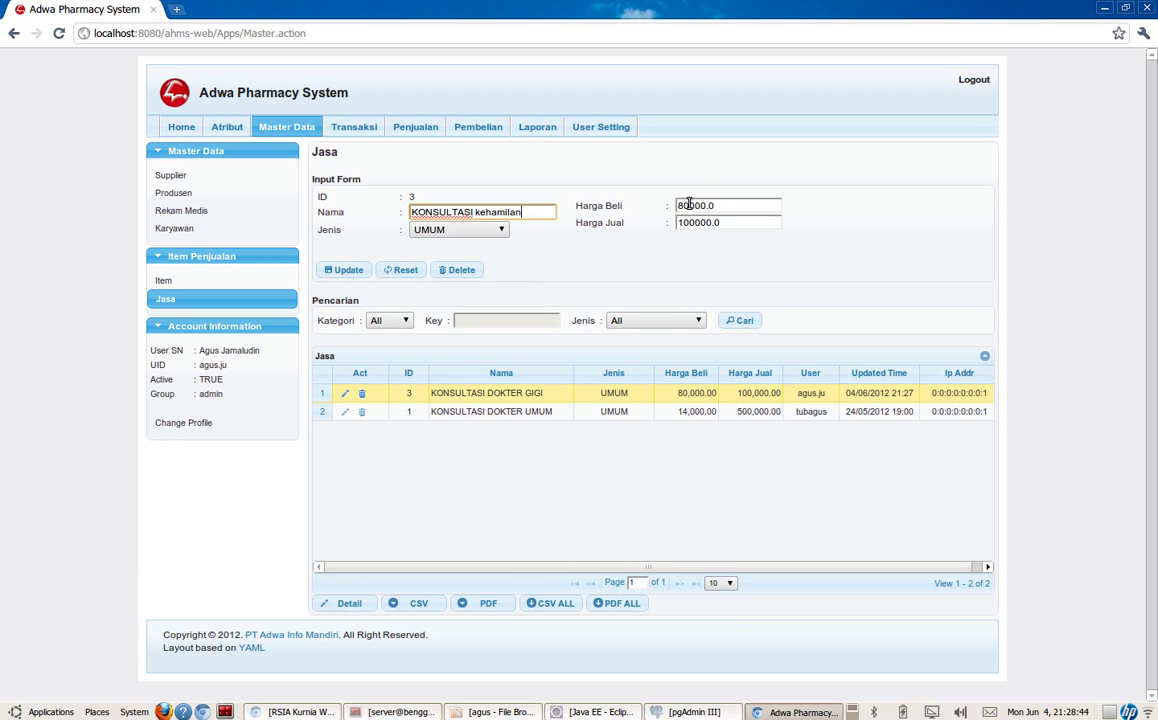
# - Set Harga Beli to 120000 and Harga Jual to 150000, and save the update to the service record
pyautogui.moveTo(683, 207); pyautogui.dragTo(677, 207)
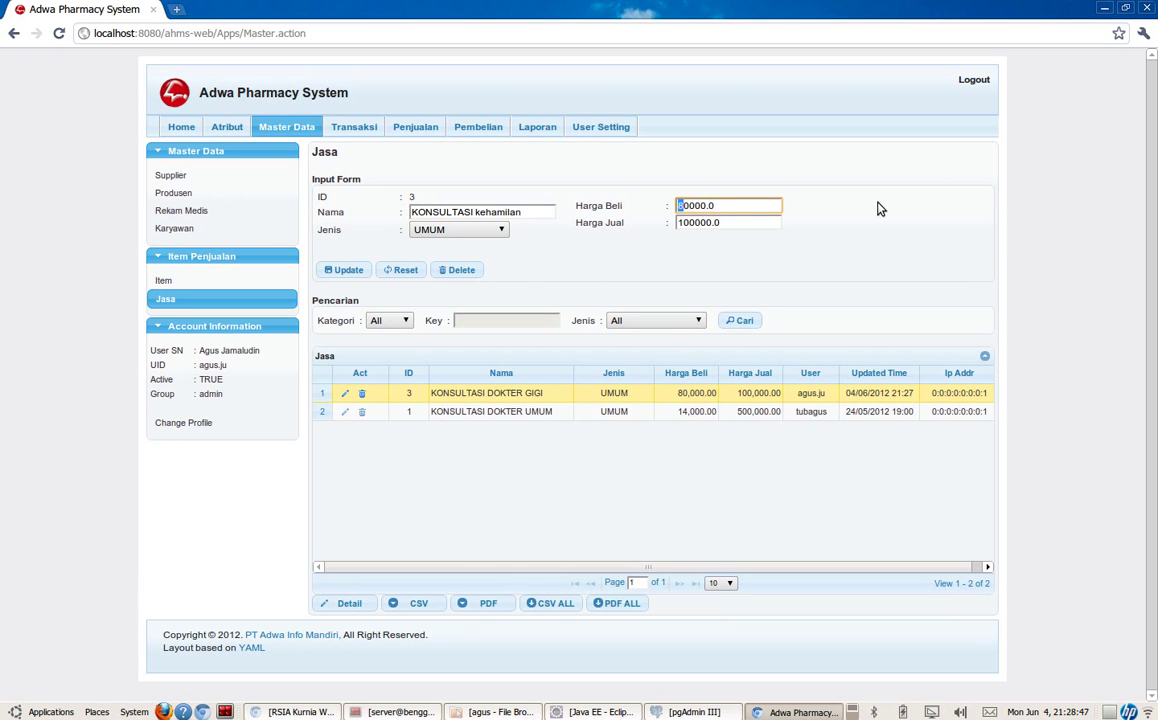
pyautogui.write('12')
pyautogui.click(686, 222)
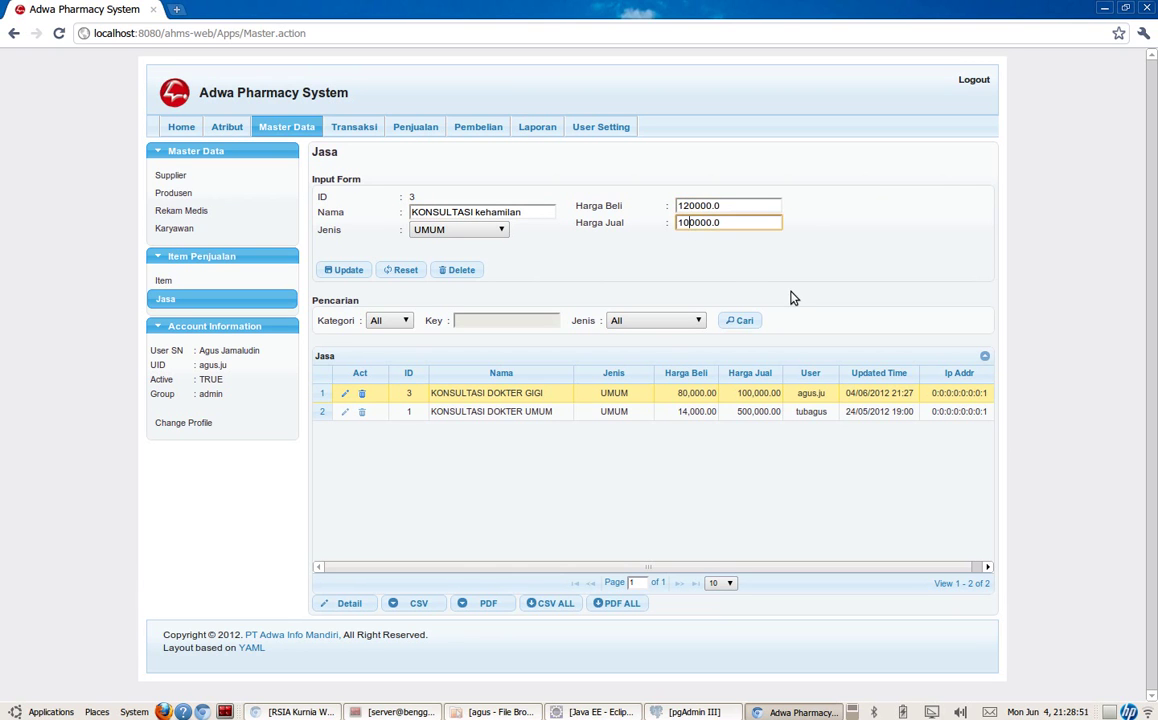
pyautogui.press('BackSpace')
pyautogui.write('5')
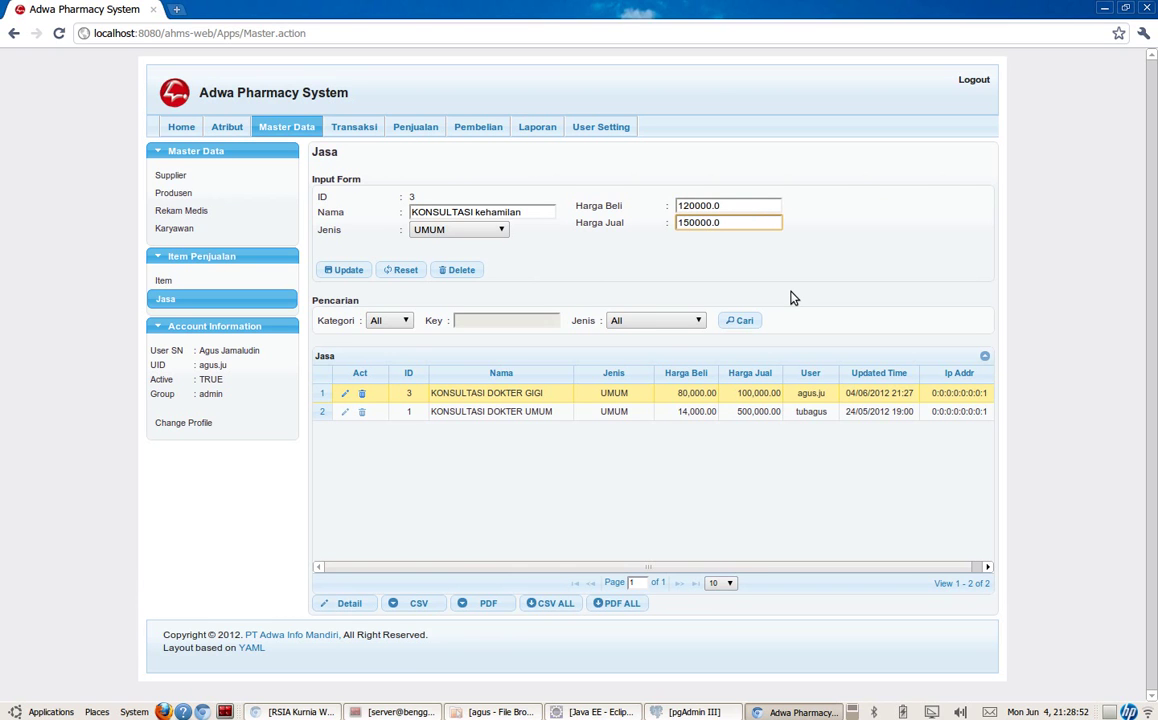
pyautogui.click(350, 270)
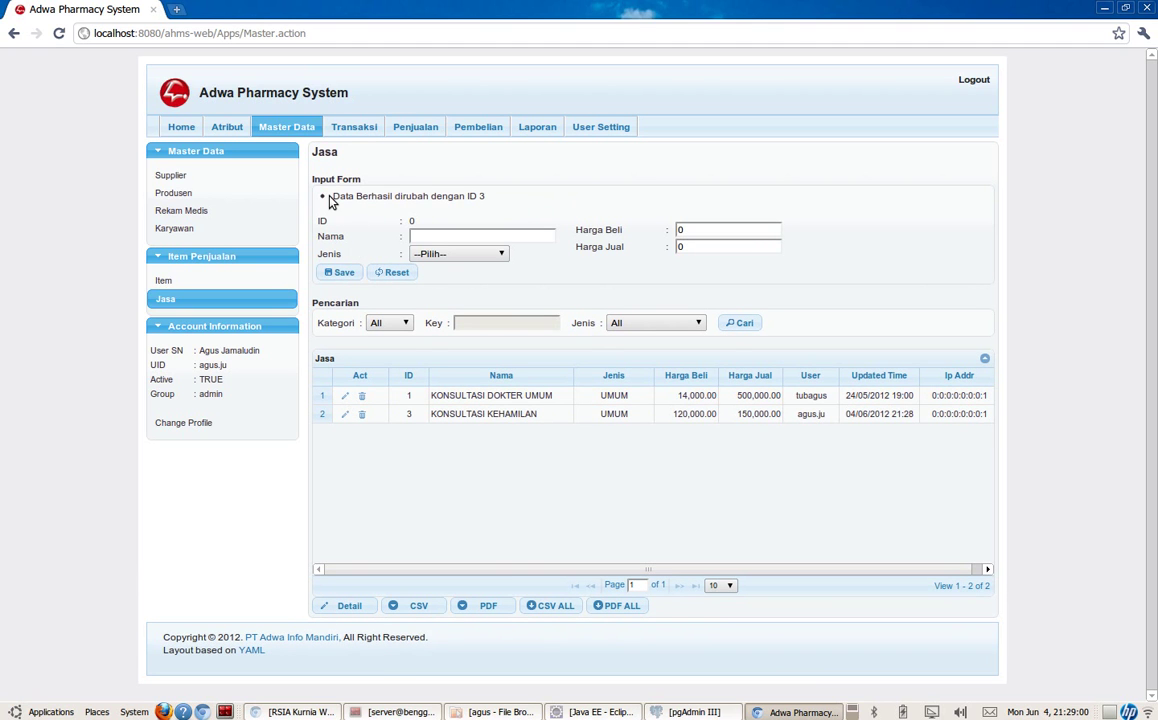
# - Check the update message and the name and prices in the KONSULTASI KEHAMILAN row, and reset the form
pyautogui.moveTo(333, 196); pyautogui.dragTo(500, 196)
pyautogui.click(528, 414)
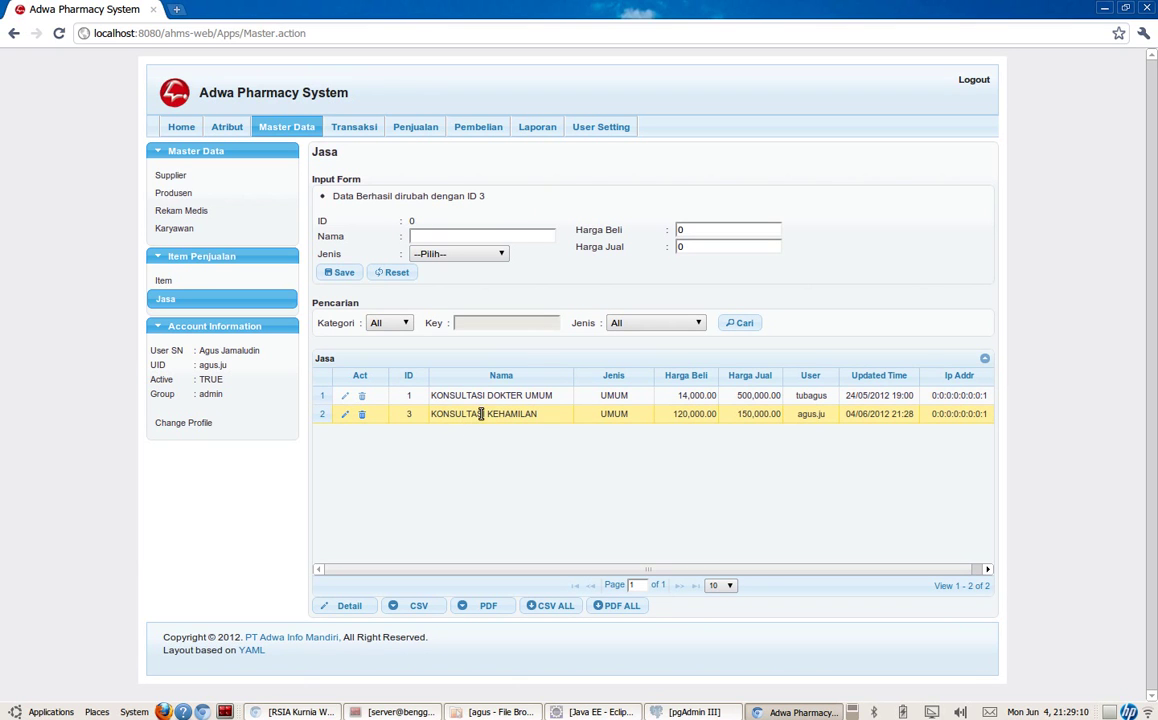
pyautogui.moveTo(430, 414); pyautogui.dragTo(541, 416)
pyautogui.click(669, 417)
pyautogui.moveTo(675, 413); pyautogui.dragTo(783, 419)
pyautogui.click(602, 455)
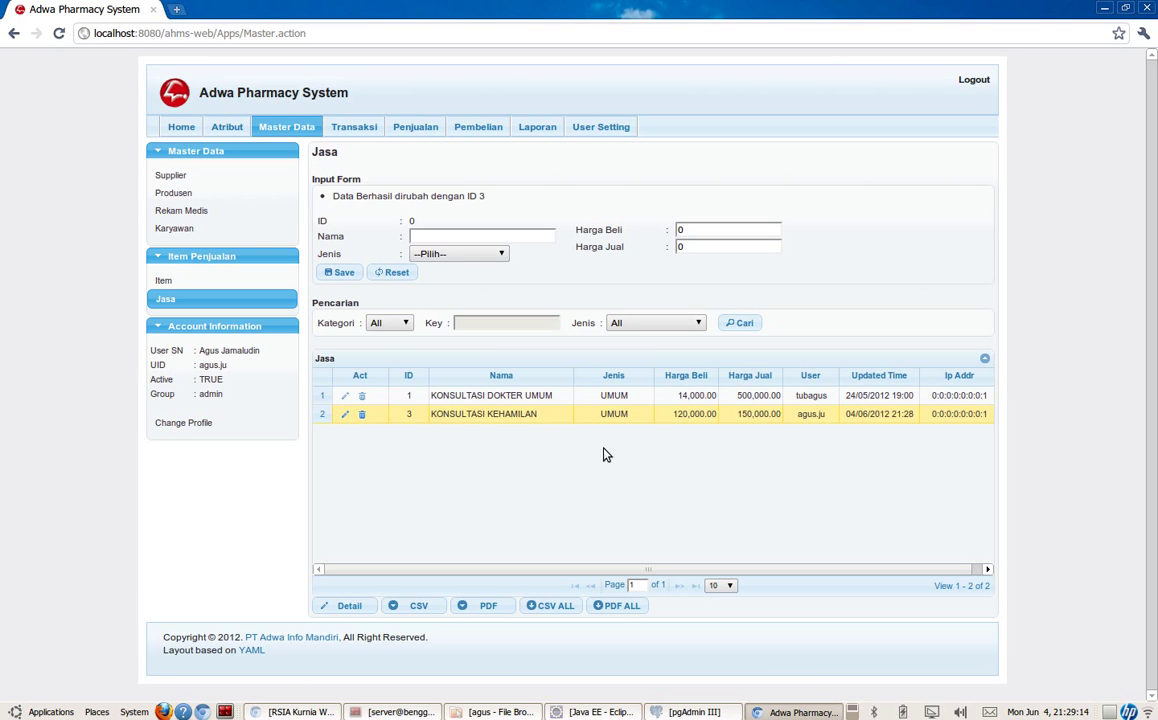
pyautogui.click(397, 273)
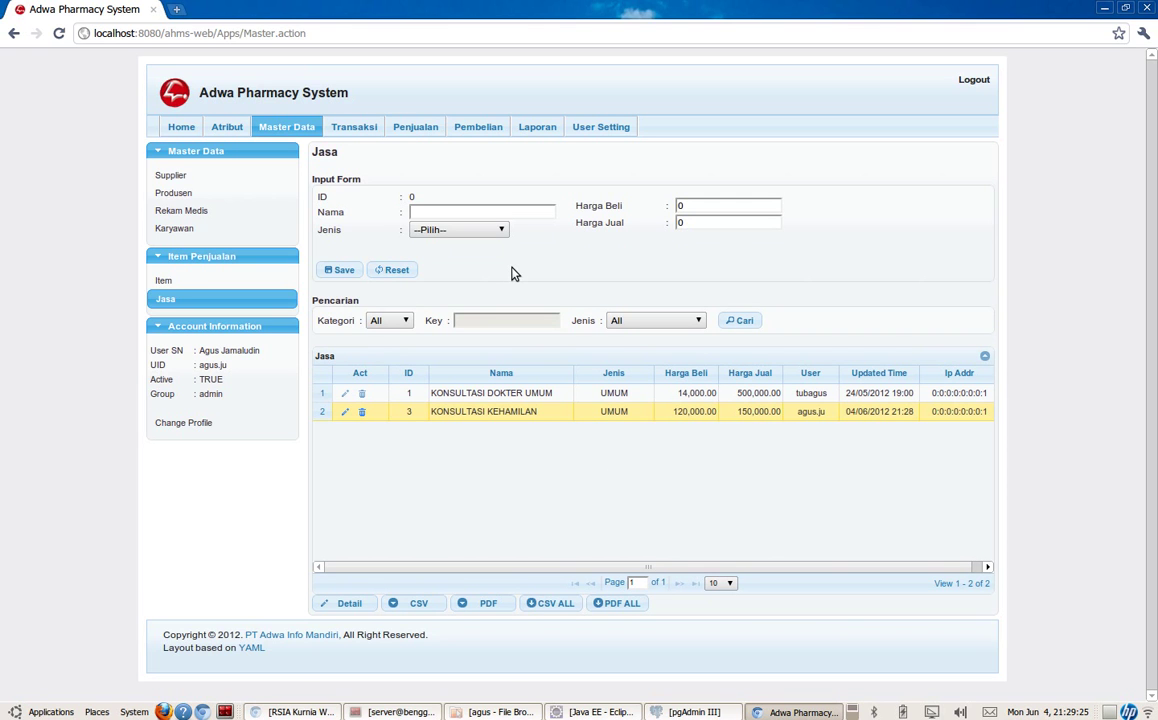
# - Load the KONSULTASI KEHAMILAN record into the input form, and reset the form
pyautogui.click(530, 393)
pyautogui.doubleClick(524, 411)
pyautogui.click(525, 408)
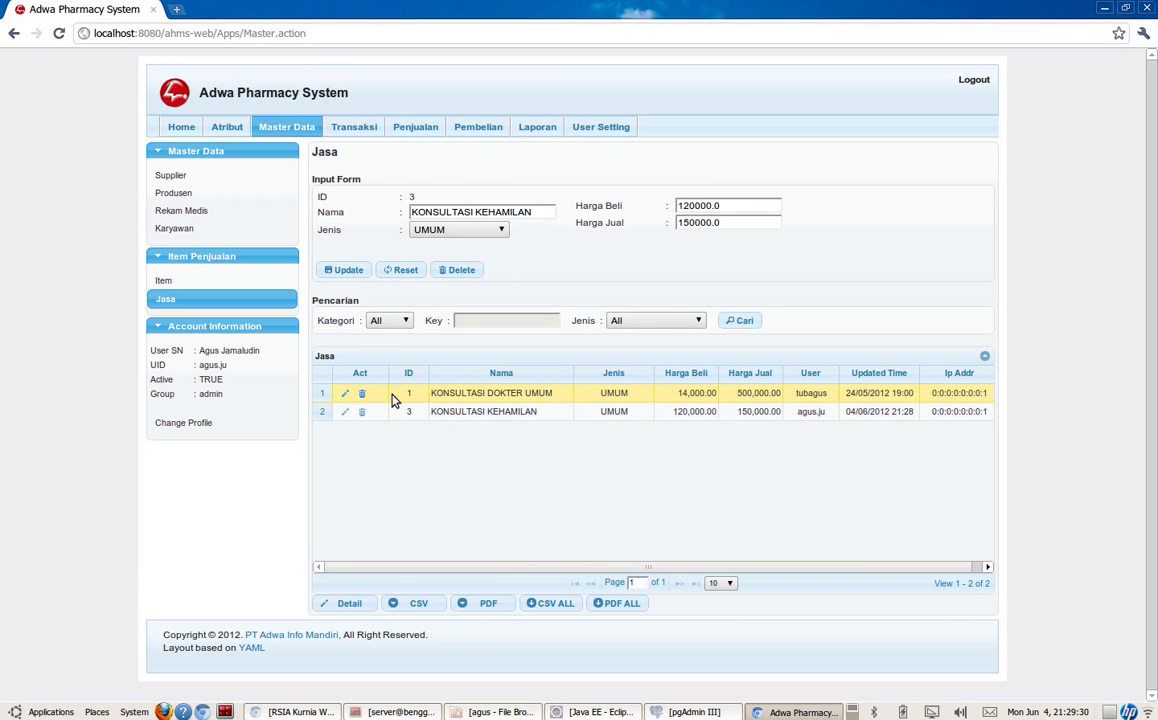
pyautogui.click(405, 269)
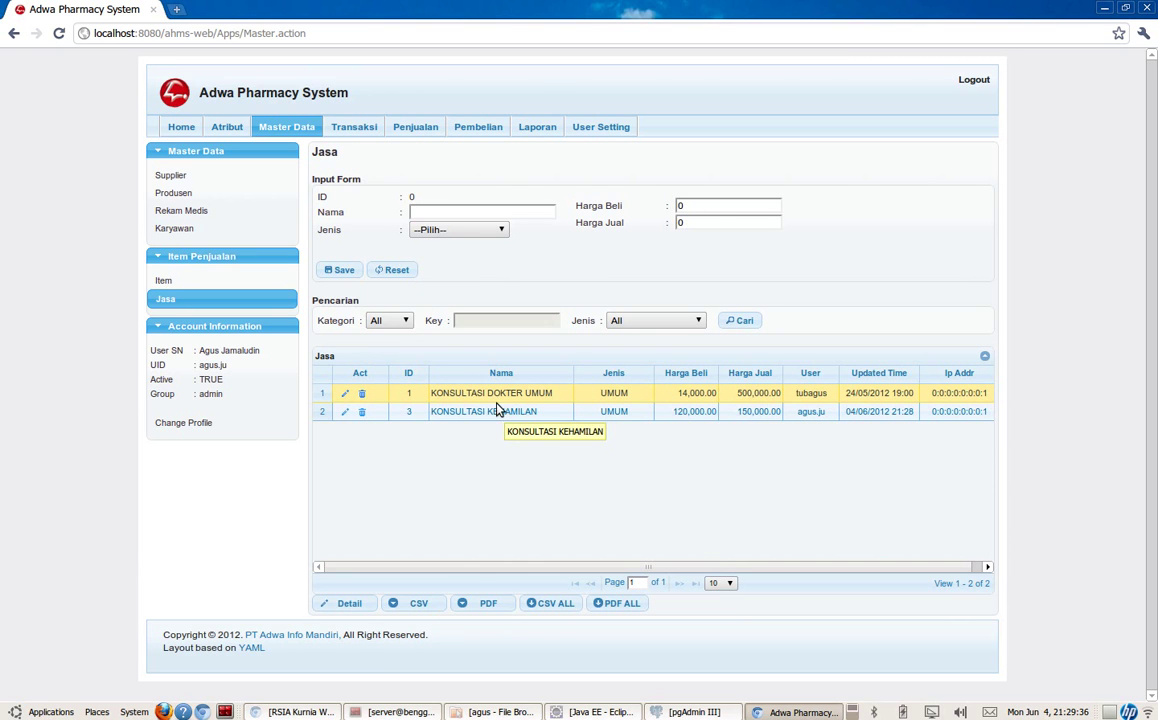
# - View the KONSULTASI DOKTER UMUM record and the details of KONSULTASI KEHAMILAN in the input form
pyautogui.doubleClick(498, 393)
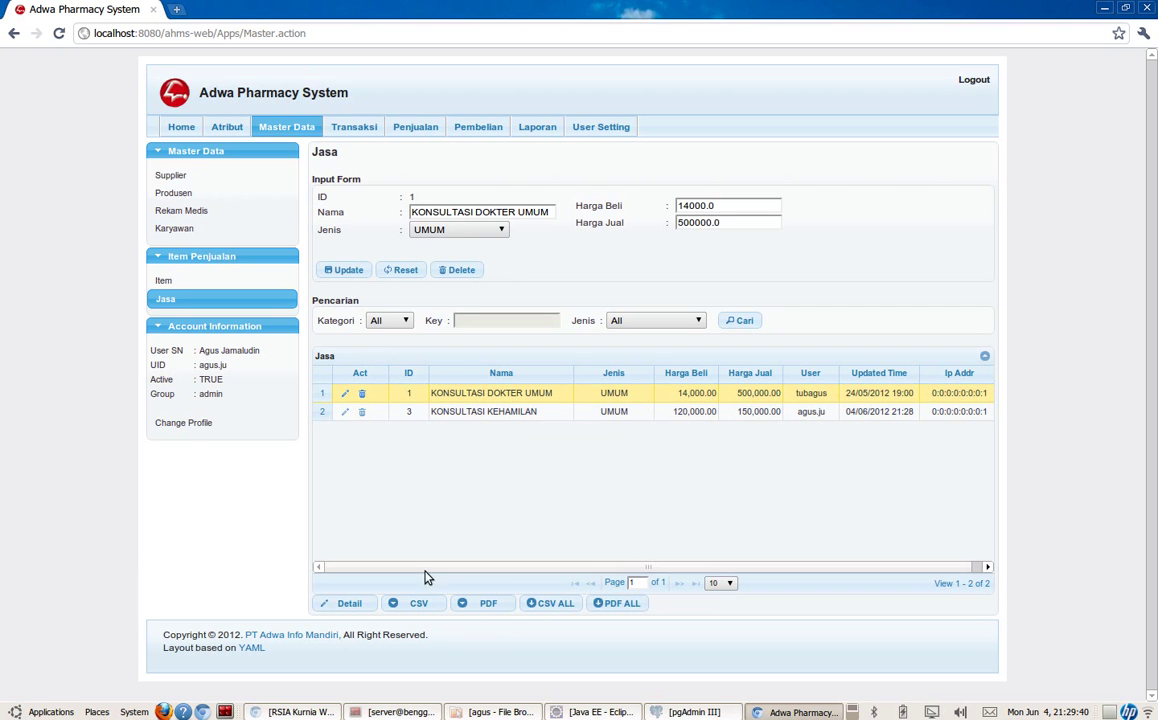
pyautogui.click(535, 410)
pyautogui.click(356, 604)
pyautogui.click(569, 393)
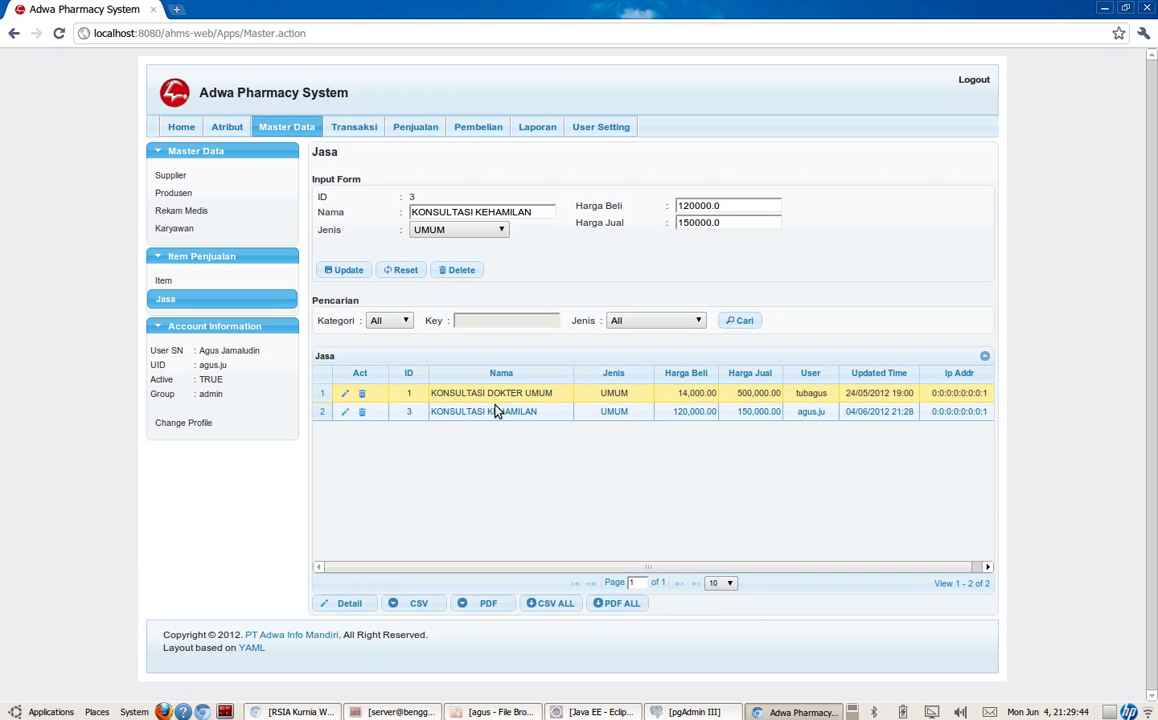
# - Load the KONSULTASI KEHAMILAN record into the input form and delete it
pyautogui.click(491, 411)
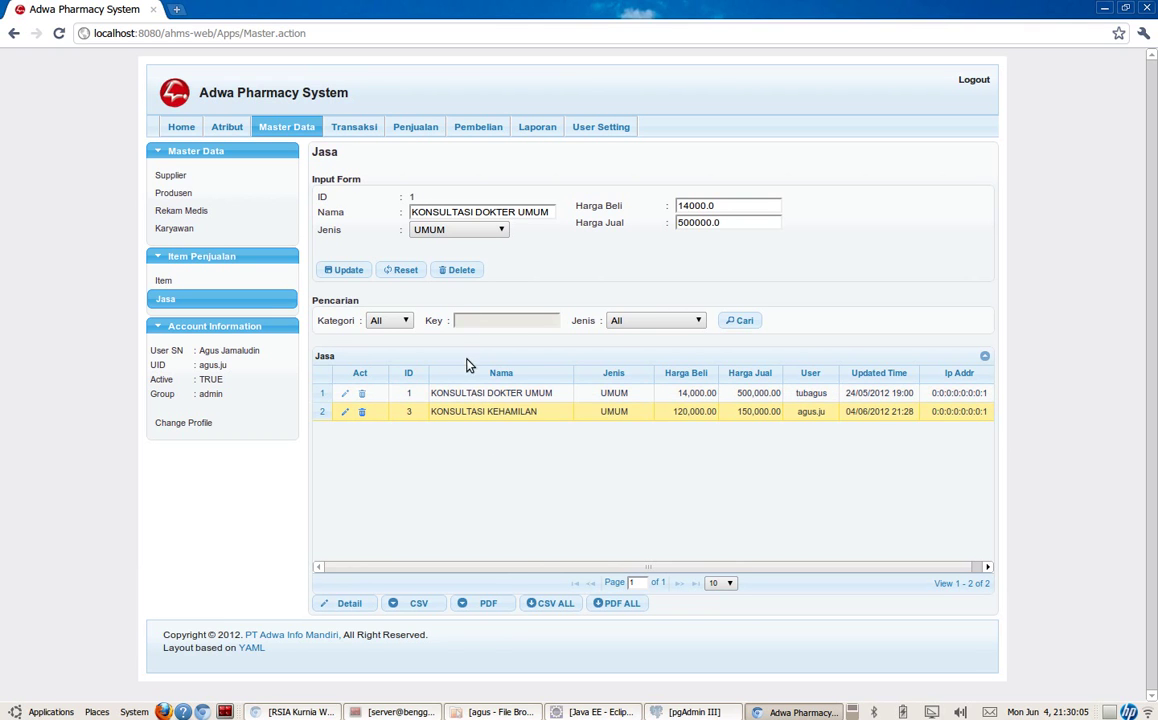
pyautogui.click(522, 395)
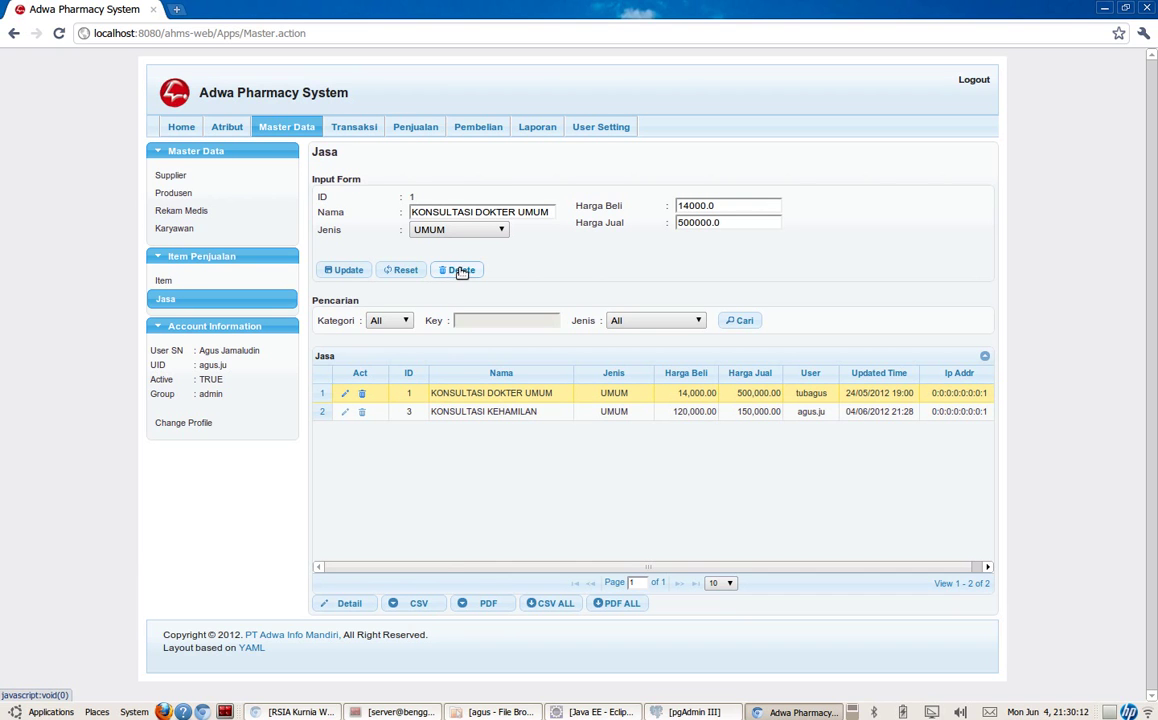
pyautogui.doubleClick(496, 410)
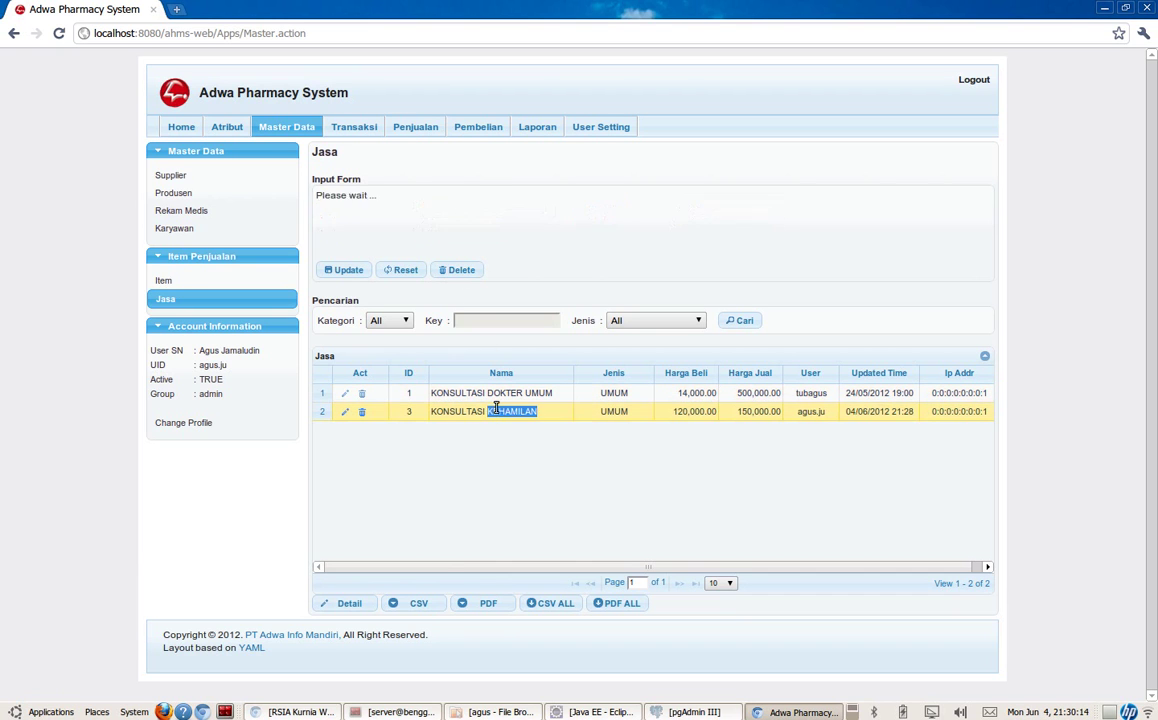
pyautogui.click(452, 271)
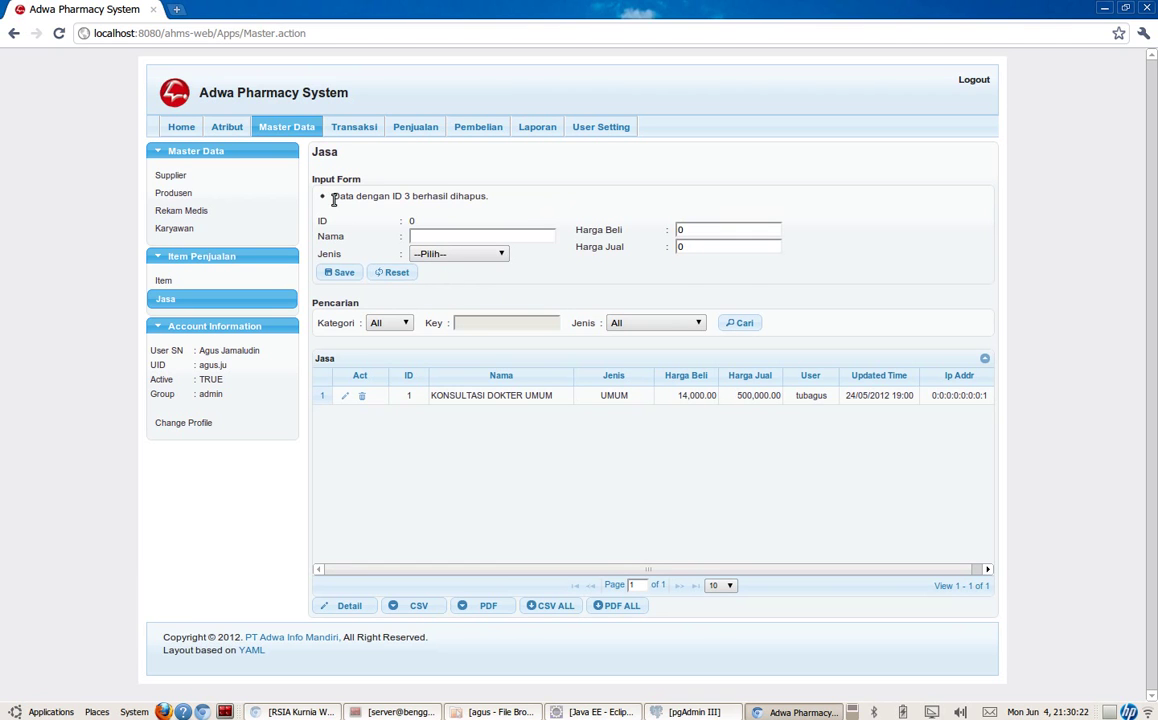
# - Check the deletion message and the remaining KONSULTASI DOKTER UMUM row, and reset the form
pyautogui.moveTo(334, 196); pyautogui.dragTo(478, 196)
pyautogui.click(421, 196)
pyautogui.tripleClick(421, 196)
pyautogui.click(421, 196)
pyautogui.click(406, 395)
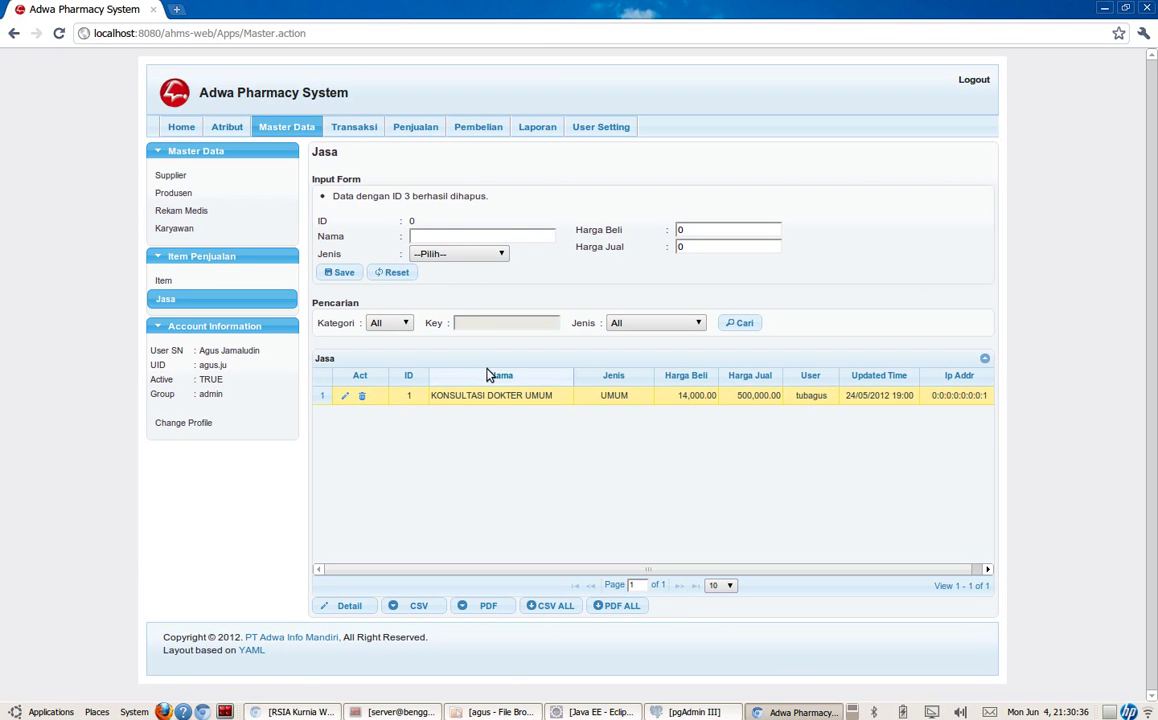
pyautogui.click(398, 274)
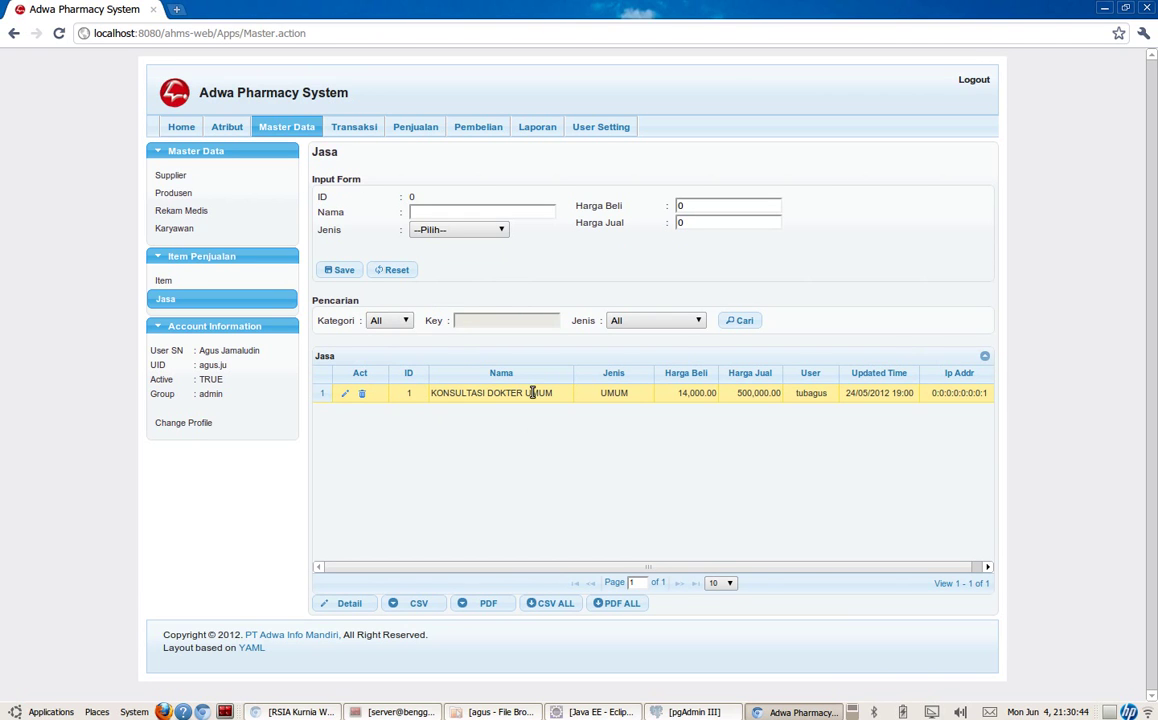
# - Review the Kategori search options and keep All selected
pyautogui.click(404, 321)
pyautogui.click(404, 323)
pyautogui.click(404, 321)
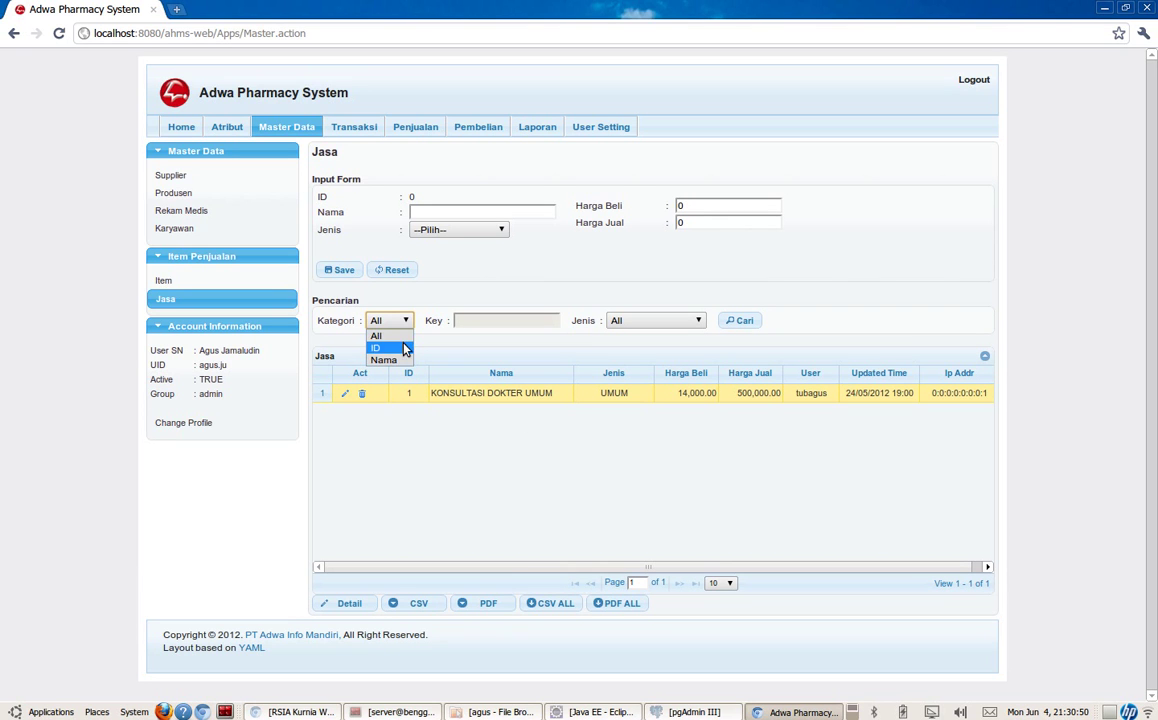
pyautogui.click(380, 336)
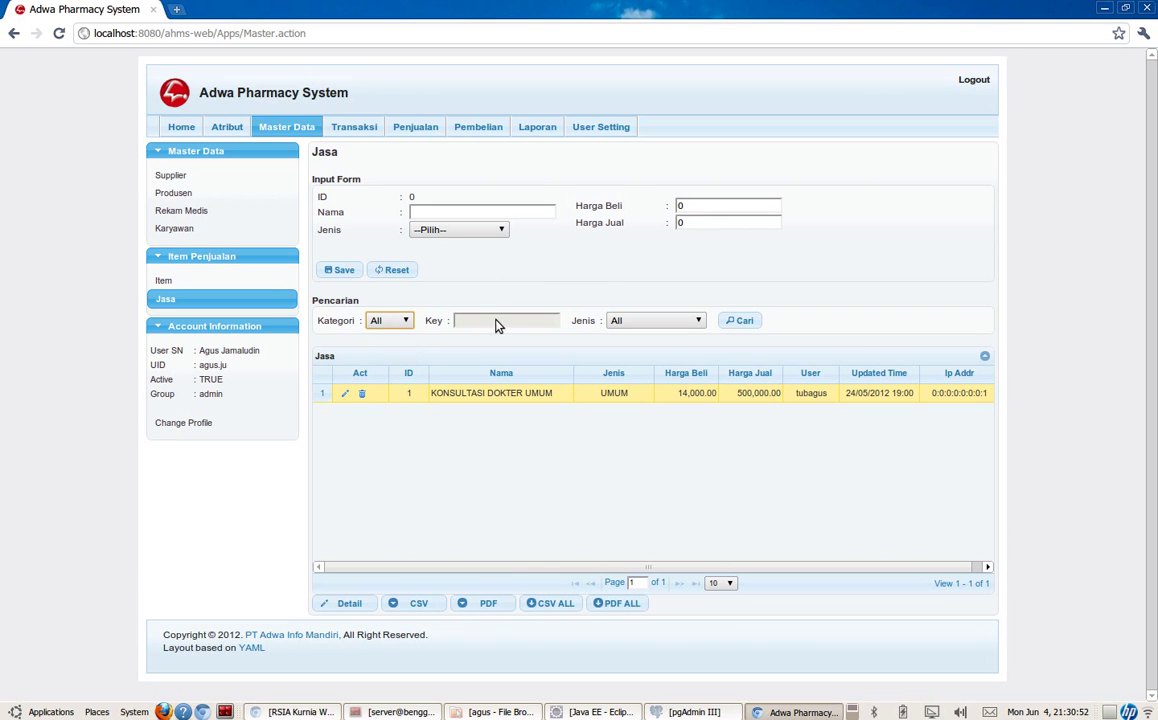
# - Search the service list with Kategori set to ID, and repeat the search with an empty key
pyautogui.click(406, 323)
pyautogui.click(404, 349)
pyautogui.click(472, 320)
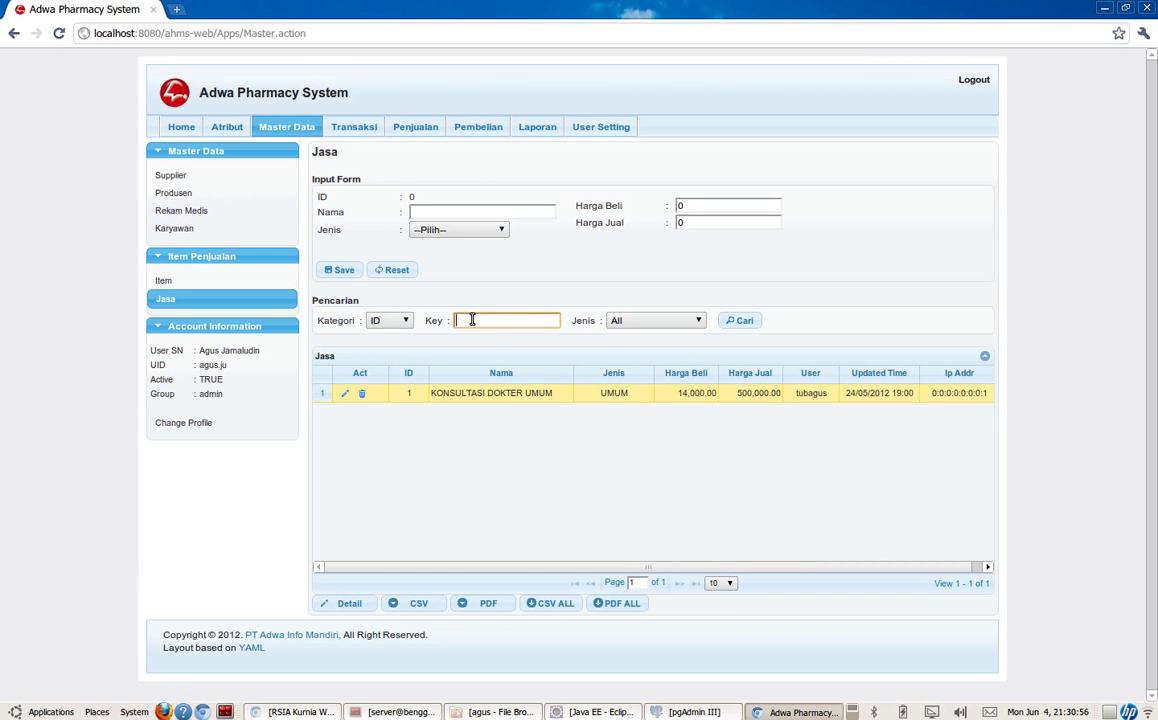
pyautogui.press('Return')
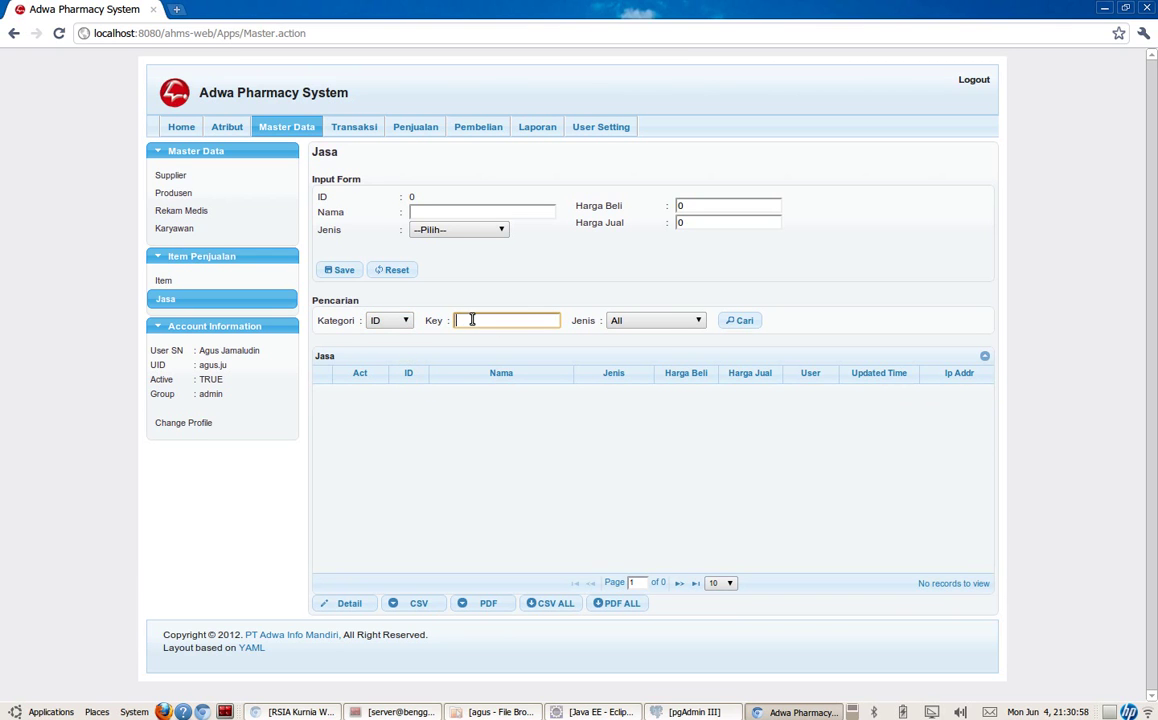
pyautogui.press('Return')
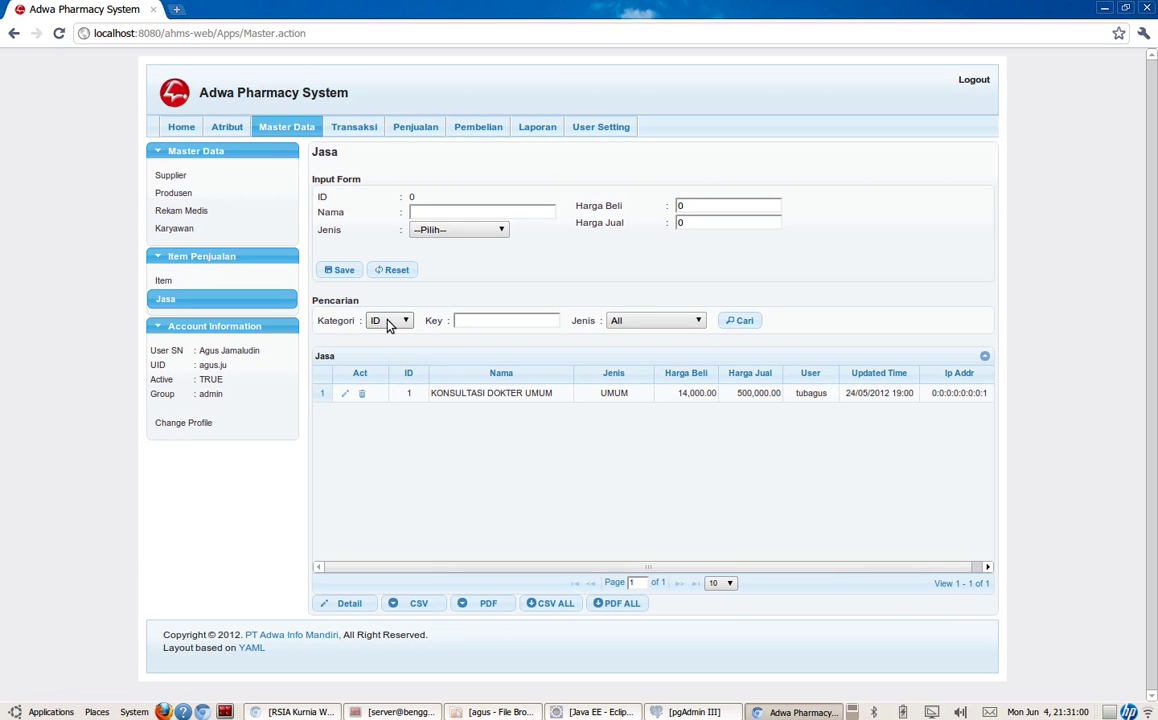
# - Search the services by Nama with the key "konsul", and rerun the search with Kategori set back to All
pyautogui.click(389, 321)
pyautogui.click(391, 361)
pyautogui.click(473, 322)
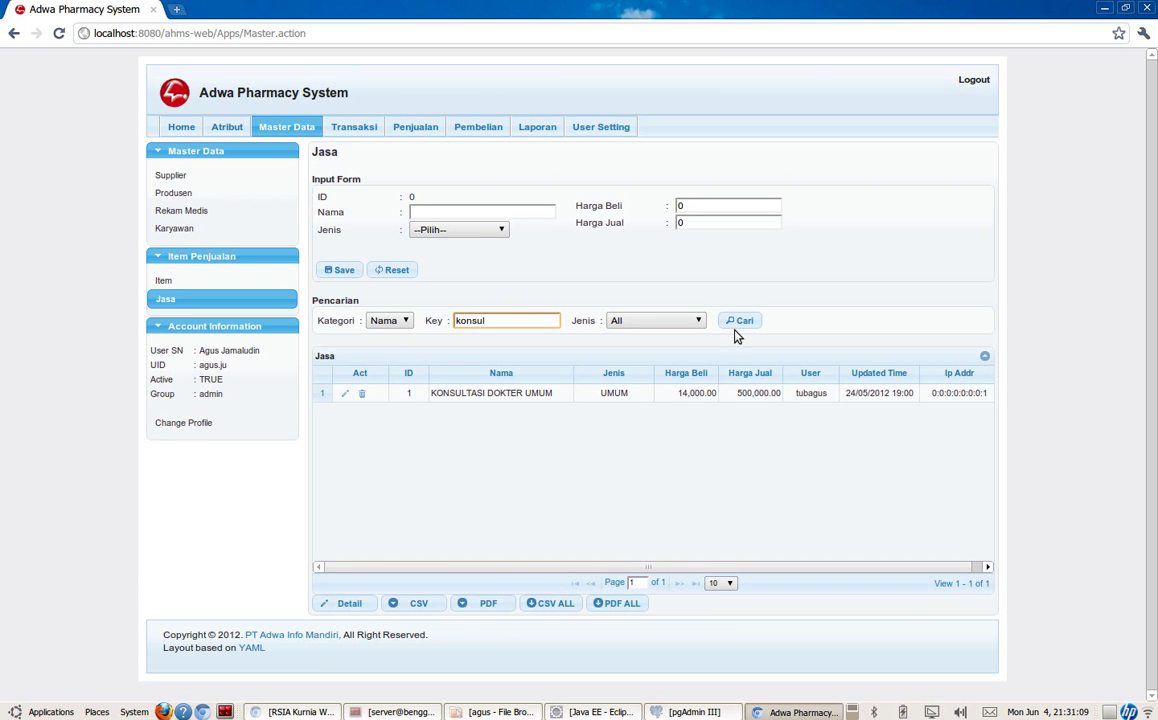
pyautogui.click(405, 321)
pyautogui.click(403, 338)
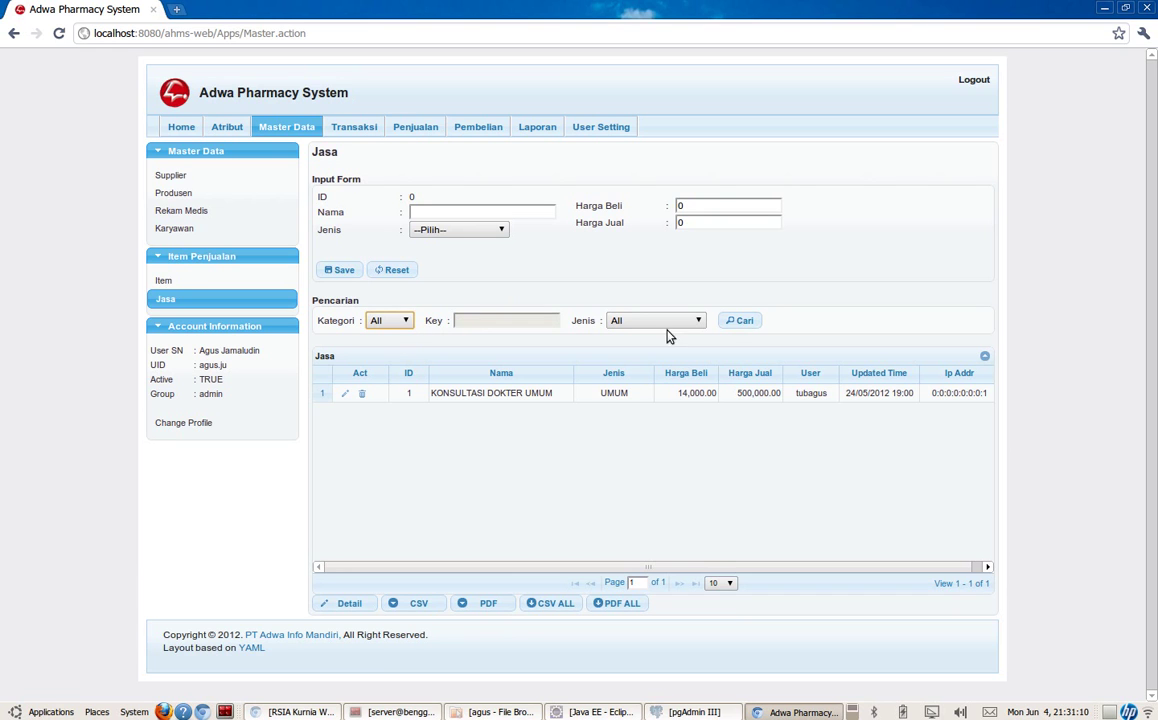
pyautogui.click(743, 322)
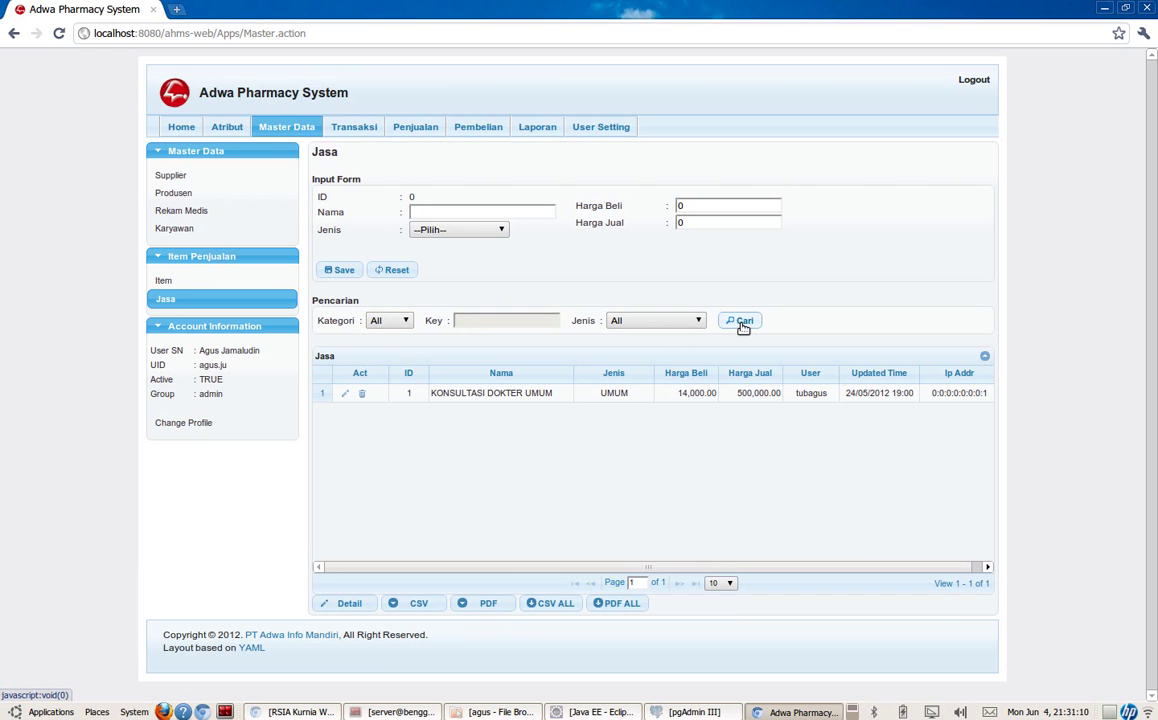
# - Review the Jenis filter options and search the service list for Jenis PERIKSA DARAH
pyautogui.click(662, 321)
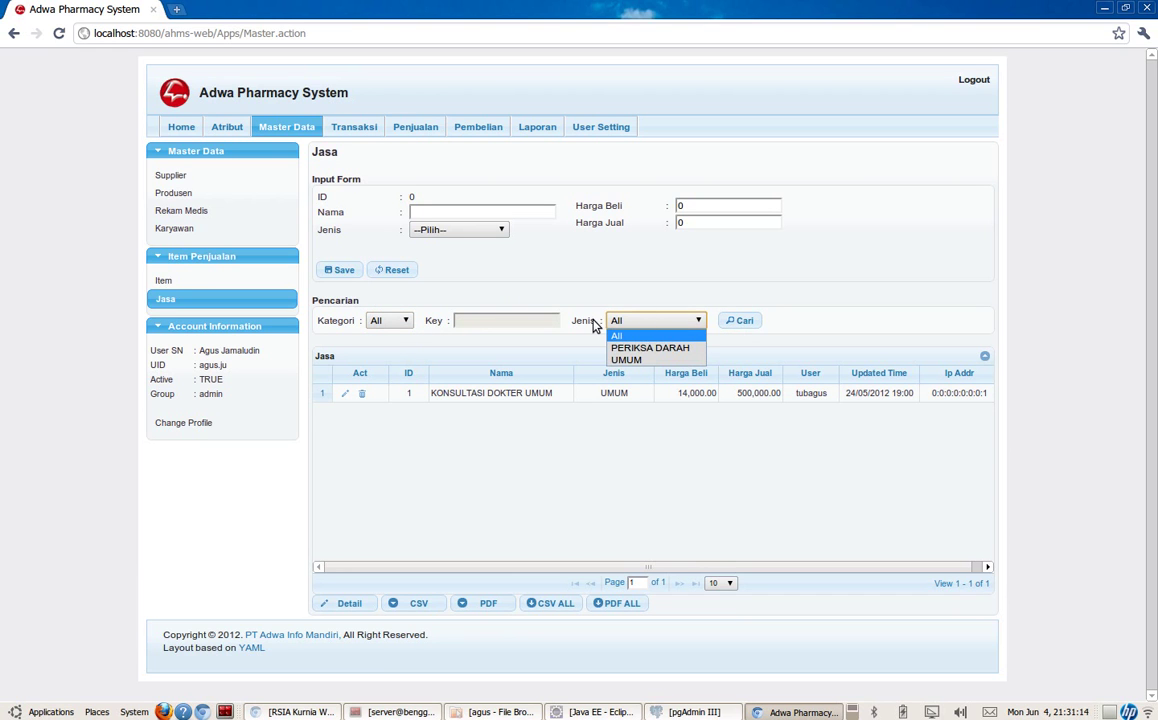
pyautogui.click(650, 347)
pyautogui.click(662, 330)
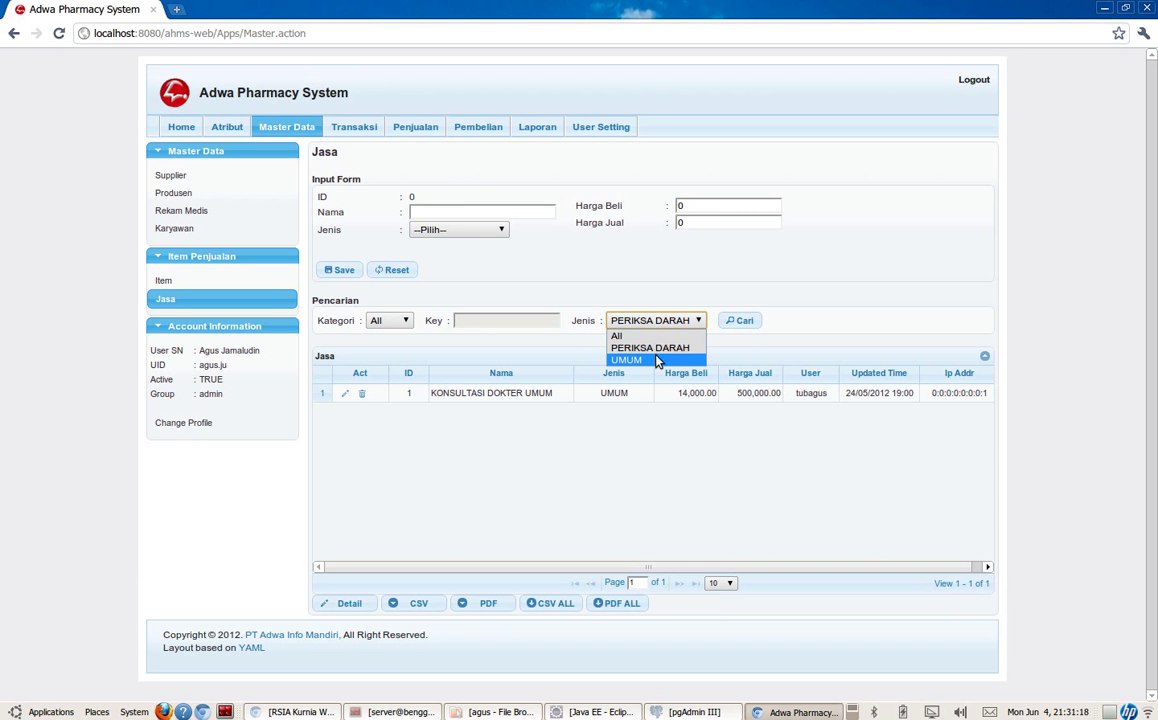
pyautogui.click(656, 360)
pyautogui.click(660, 320)
pyautogui.click(652, 347)
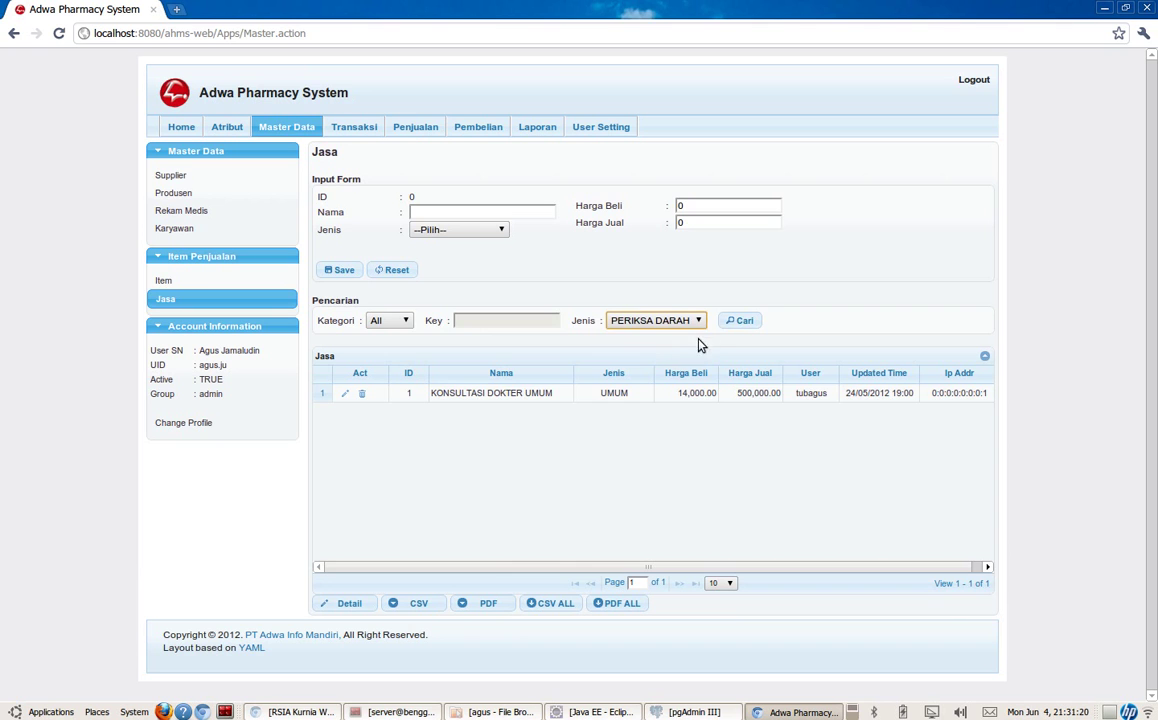
pyautogui.click(742, 320)
# - Set the Jenis filter back to All and rerun the search to list every service
pyautogui.click(676, 320)
pyautogui.click(616, 335)
pyautogui.click(742, 320)
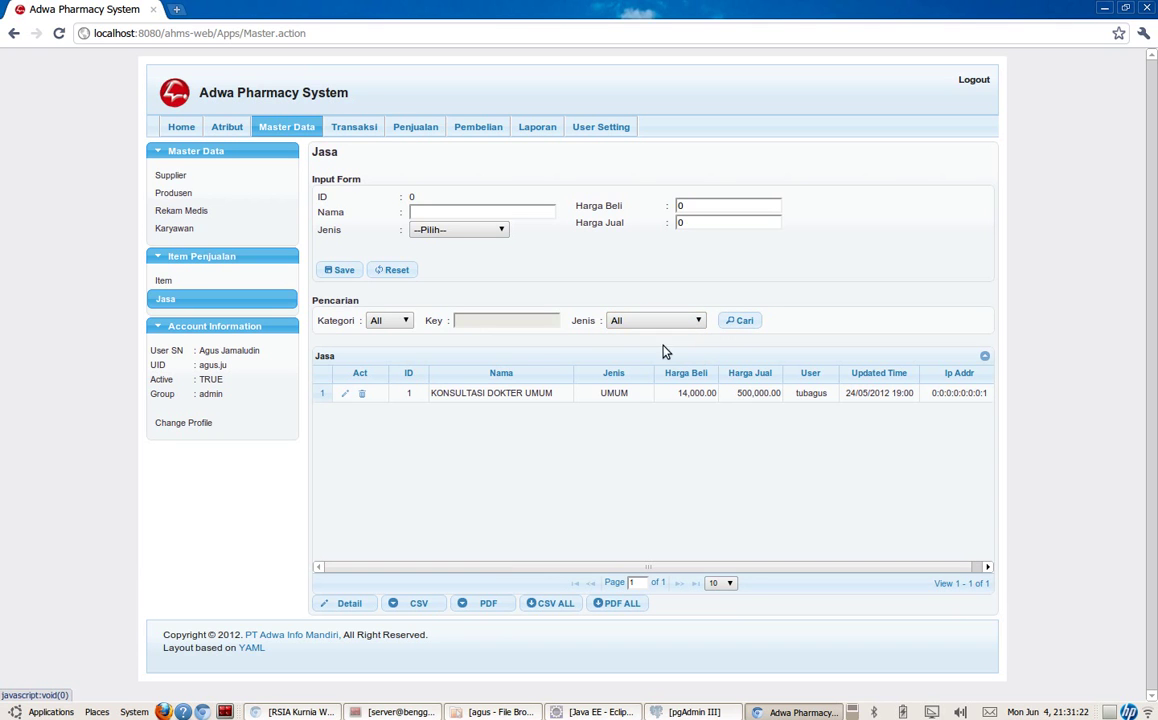
pyautogui.click(615, 320)
pyautogui.click(392, 325)
pyautogui.click(463, 320)
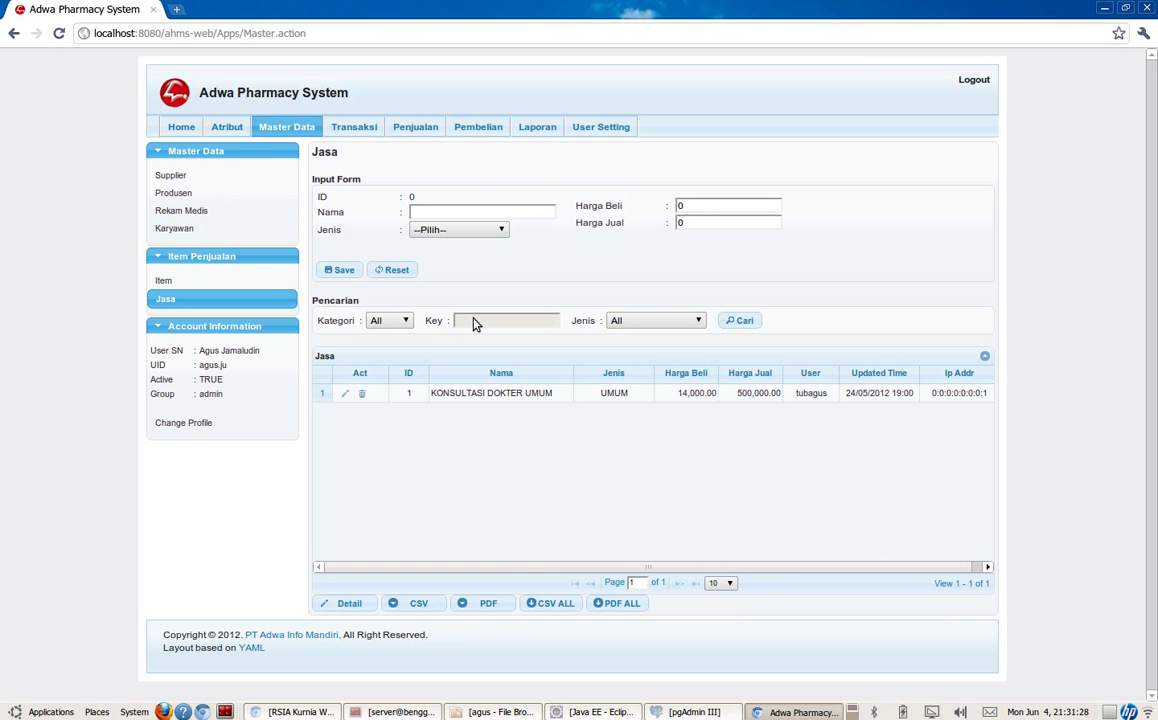
pyautogui.click(660, 322)
pyautogui.click(693, 322)
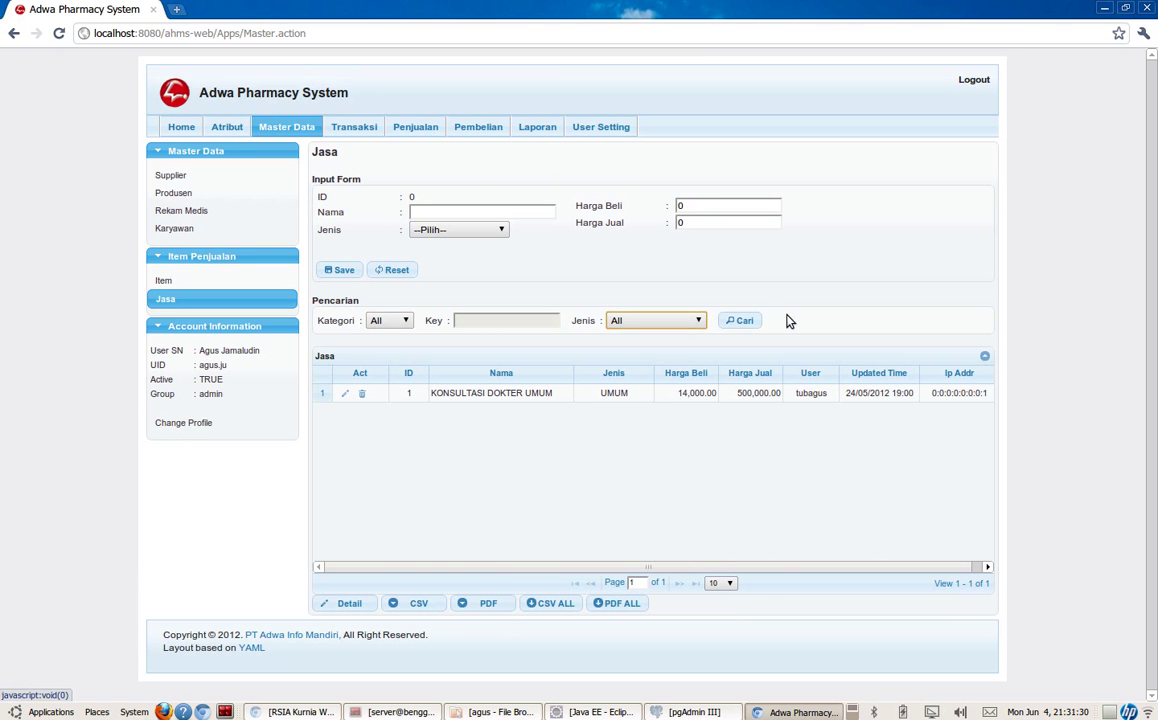
pyautogui.click(1054, 660)
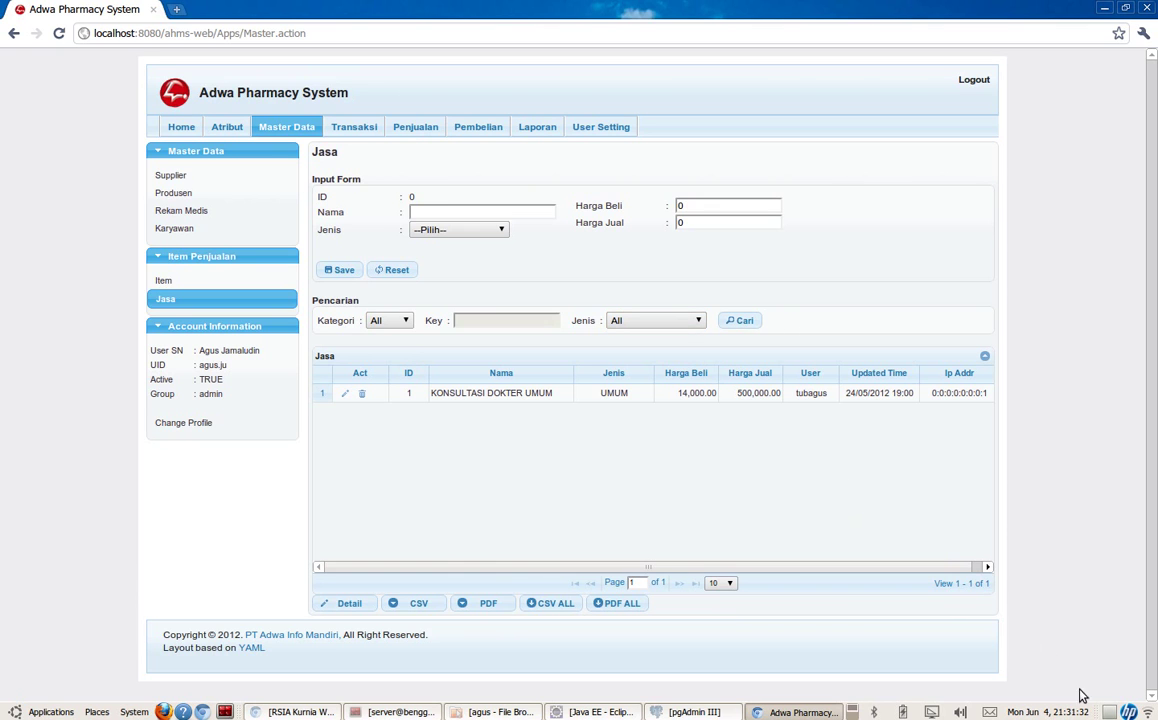